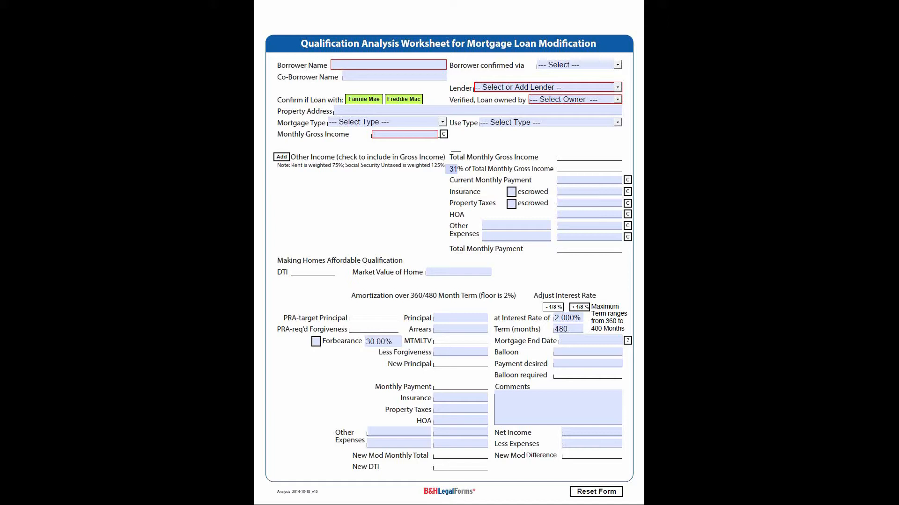
# - Enter "Social Security" as the borrower name and set the borrower confirmation source to Note
pyautogui.click(356, 68)
pyautogui.write('Social Security')
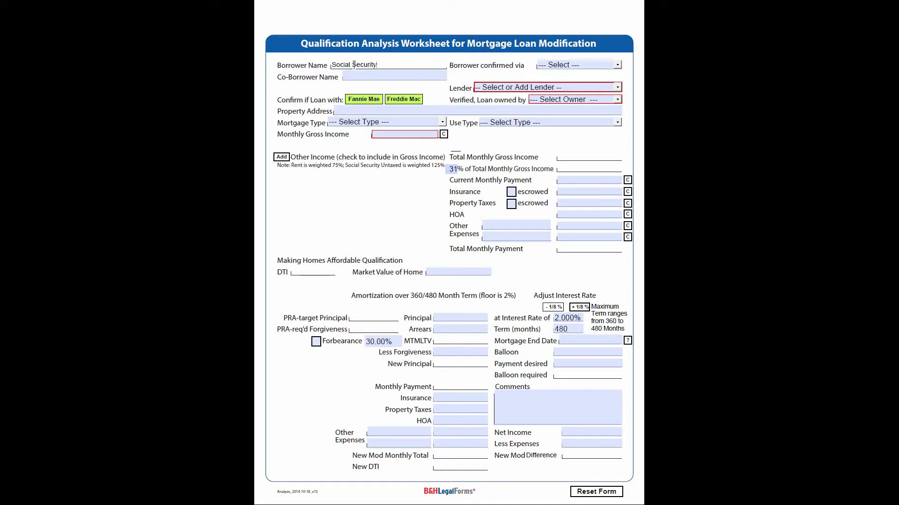
pyautogui.click(617, 67)
pyautogui.click(617, 66)
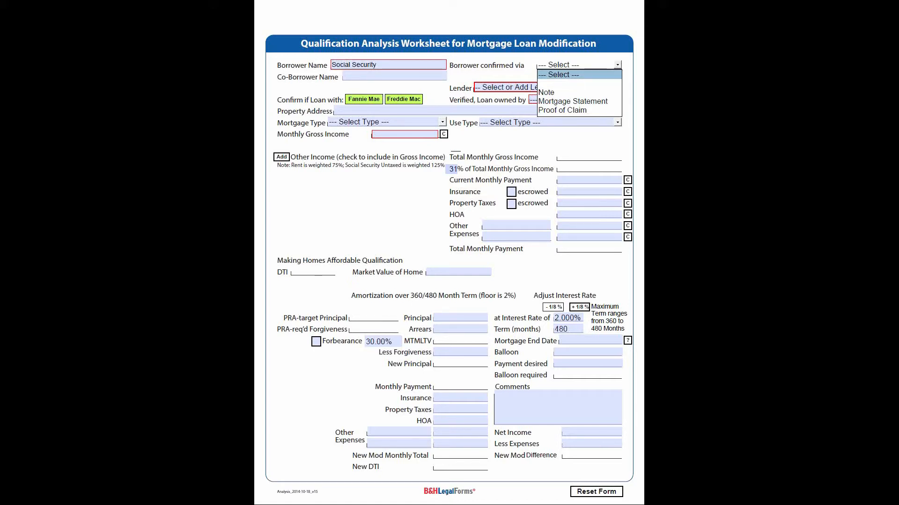
pyautogui.click(571, 96)
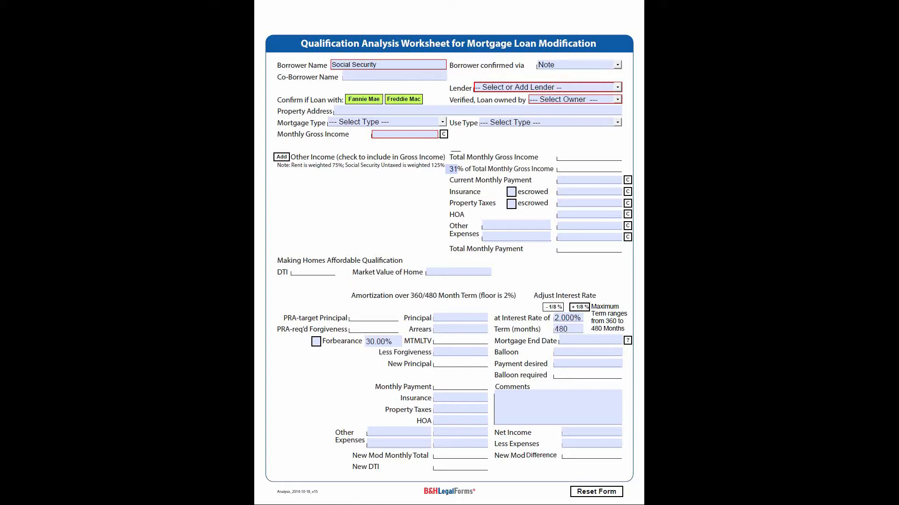
# - Set the lender to Bank of America and look through the rest of the available lenders
pyautogui.click(618, 87)
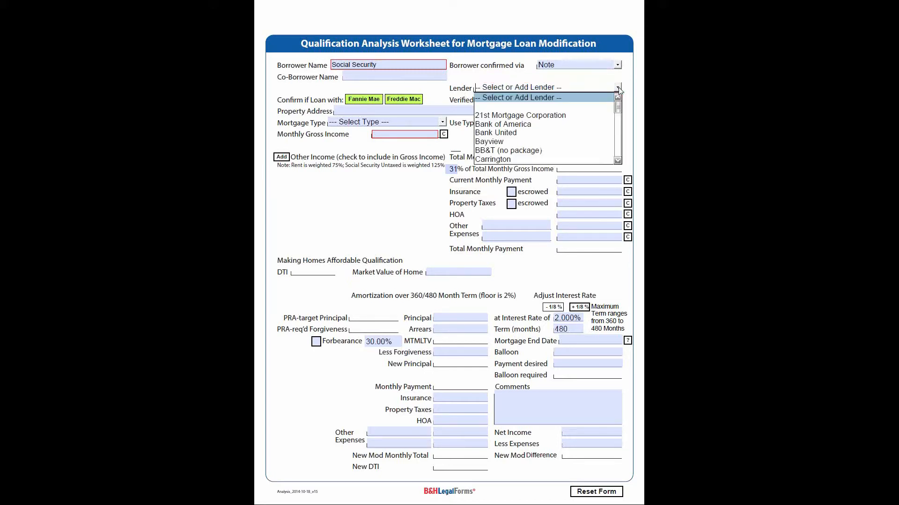
pyautogui.click(529, 124)
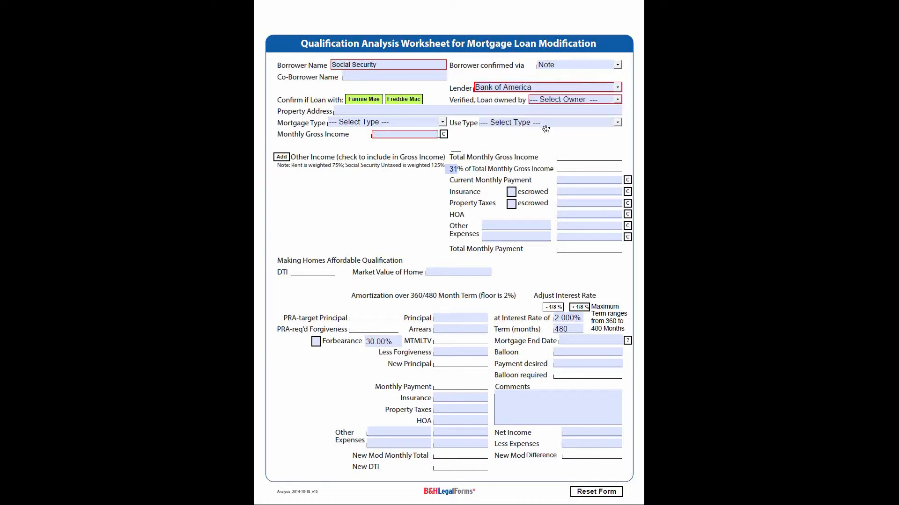
pyautogui.click(618, 87)
pyautogui.moveTo(618, 161); pyautogui.dragTo(617, 161)
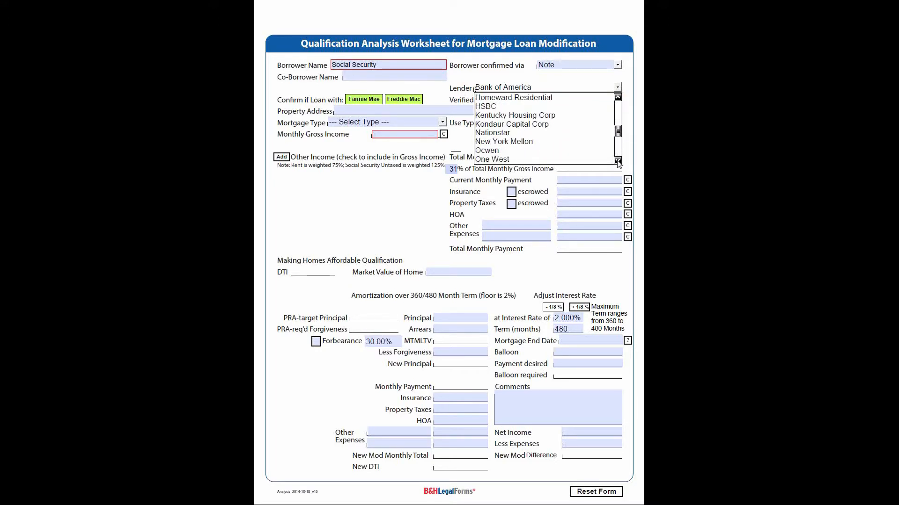
pyautogui.moveTo(618, 132); pyautogui.dragTo(621, 107)
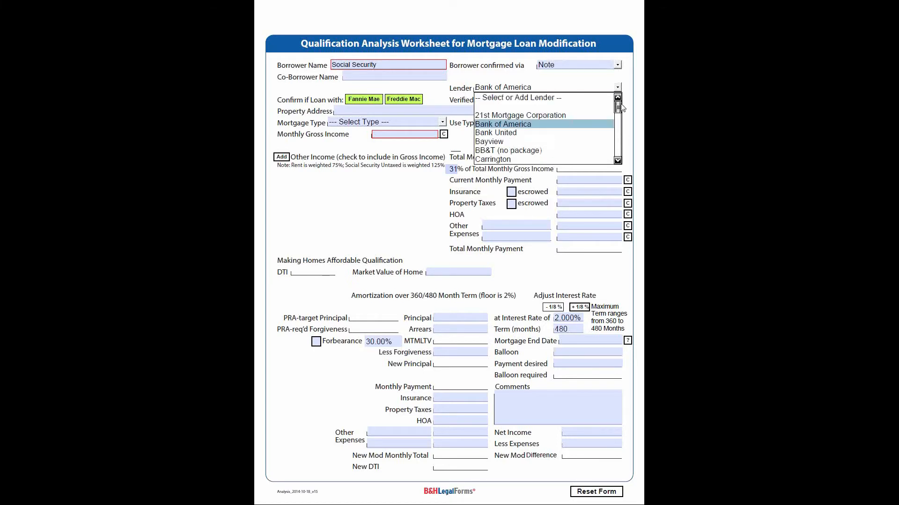
# - Blank the lender choice, try entering "Private" as a custom lender, and erase it
pyautogui.click(543, 106)
pyautogui.click(510, 89)
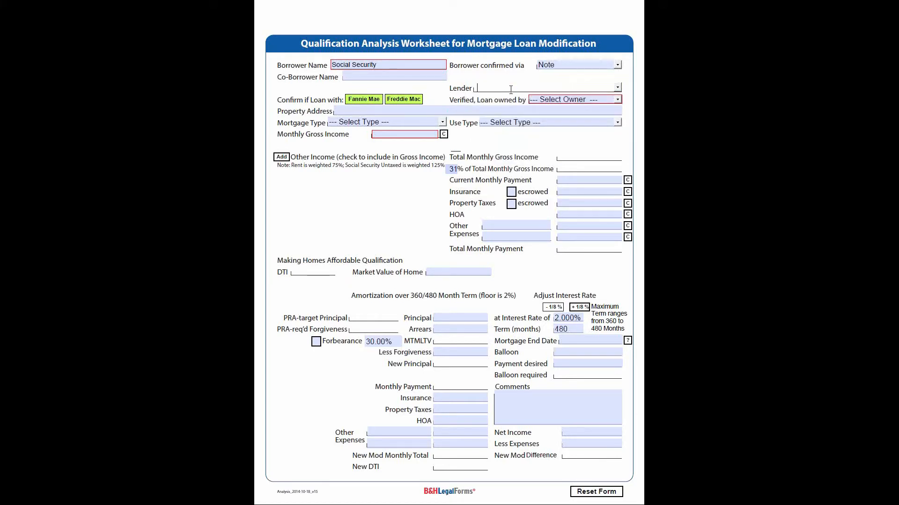
pyautogui.write('Private')
pyautogui.press('BackSpace')
pyautogui.press('BackSpace')
pyautogui.press('BackSpace')
pyautogui.press('BackSpace')
pyautogui.press('BackSpace')
pyautogui.press('BackSpace')
pyautogui.press('BackSpace')
# - Choose Bank of America as the lender again and review the loan owner options without picking one
pyautogui.click(617, 89)
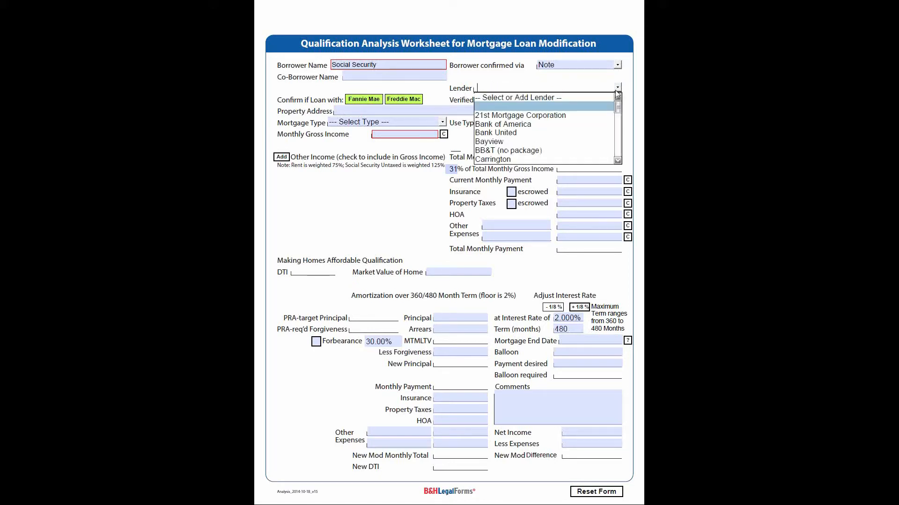
pyautogui.click(521, 124)
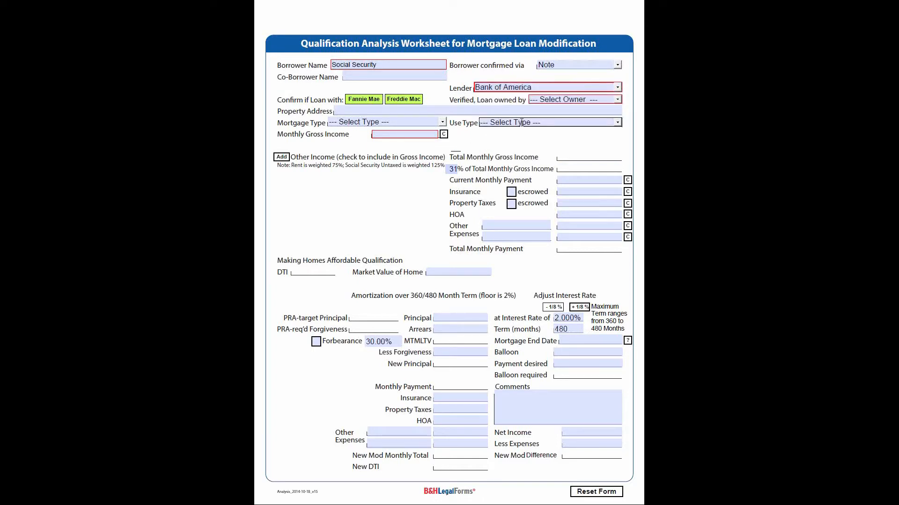
pyautogui.click(618, 100)
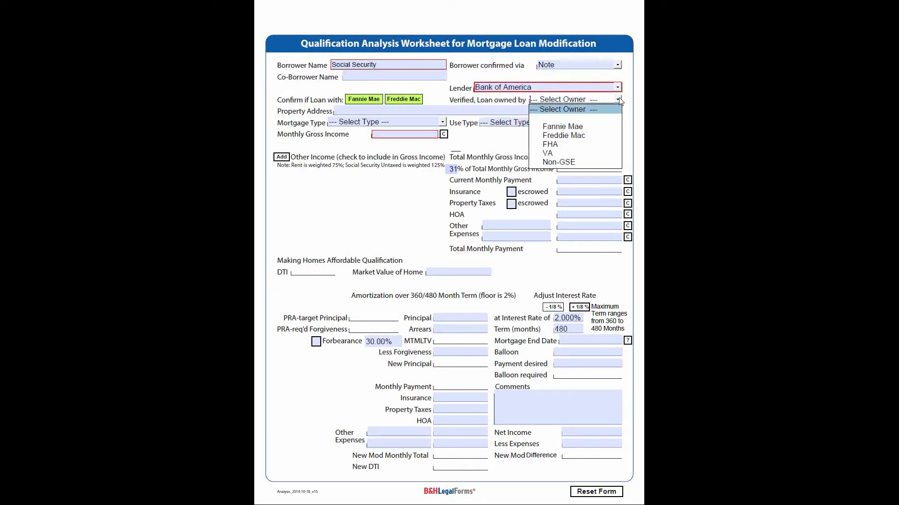
pyautogui.click(618, 100)
pyautogui.click(618, 100)
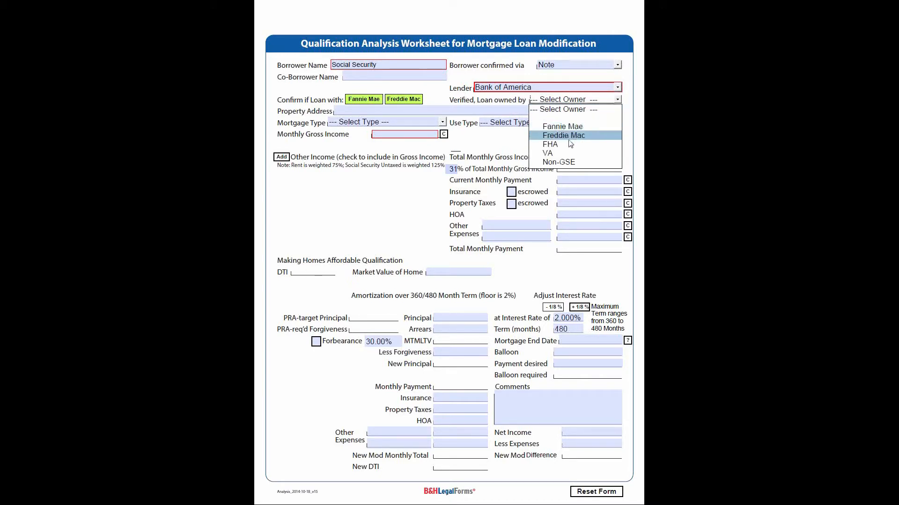
pyautogui.click(612, 109)
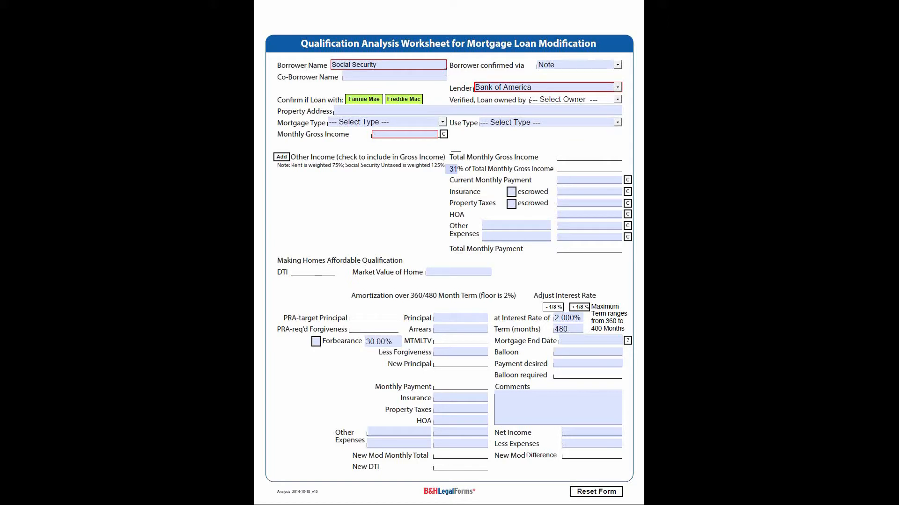
# - Examine the borrower details required by the Fannie Mae loan lookup in the browser, and return to the Analysis Final.pdf worksheet
pyautogui.click(351, 100)
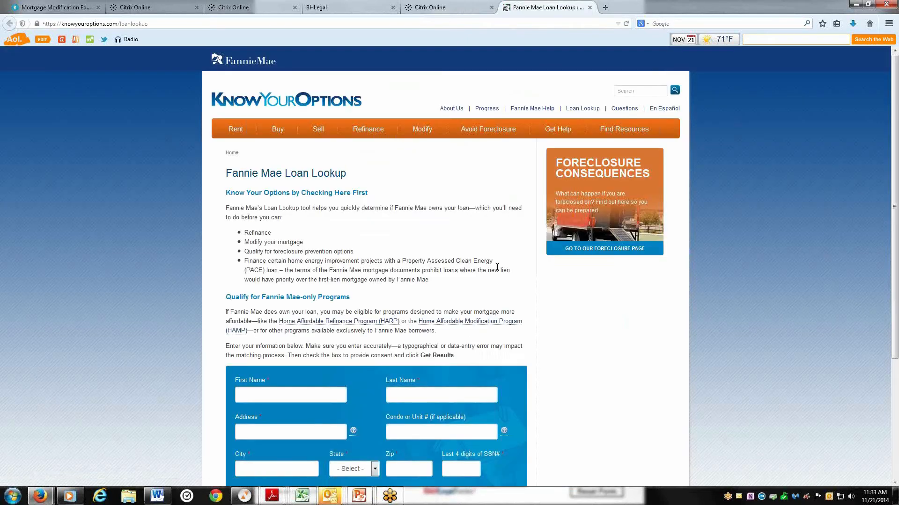
pyautogui.scroll(-1, 497, 267)
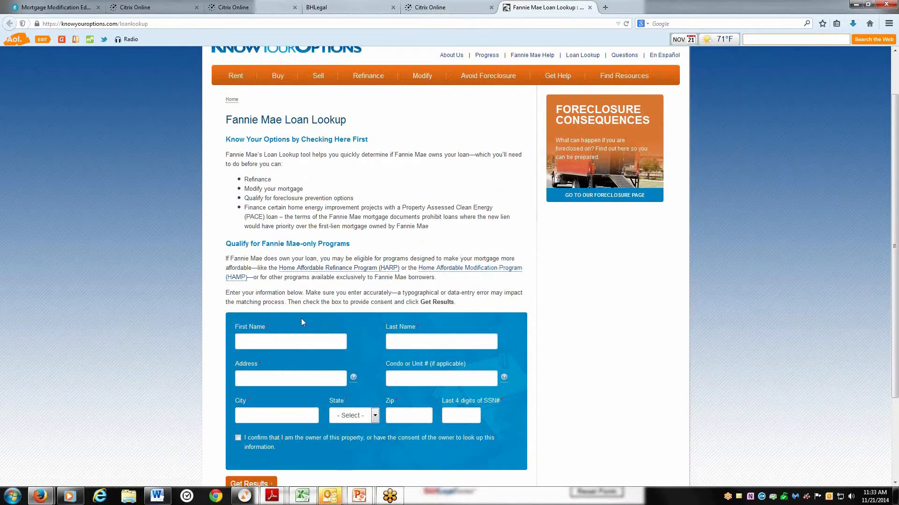
pyautogui.click(282, 344)
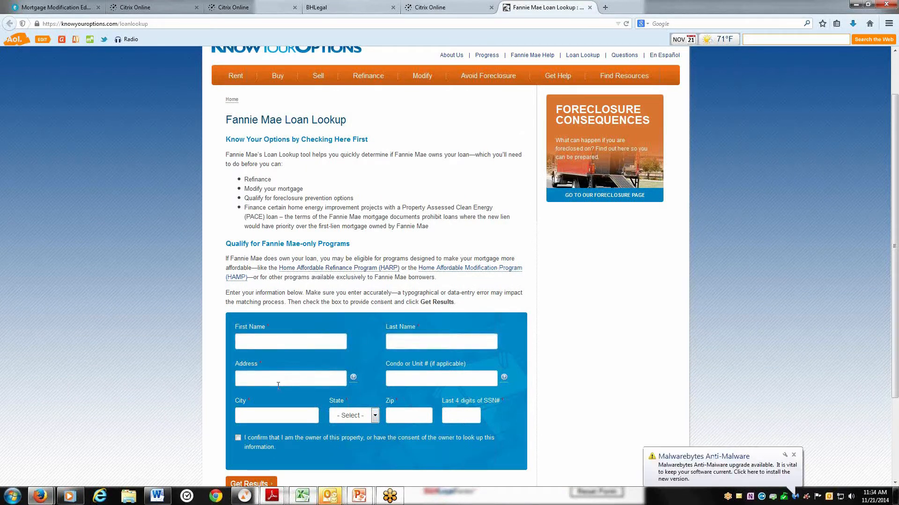
pyautogui.click(426, 378)
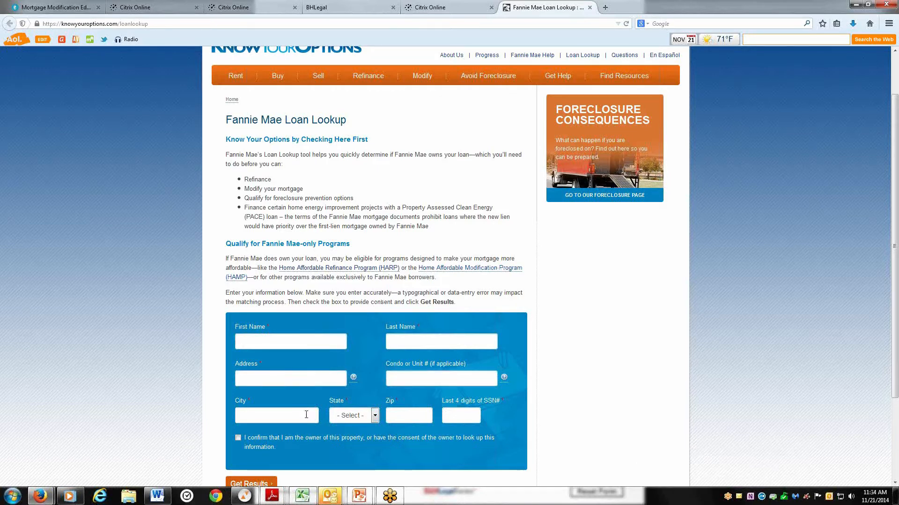
pyautogui.click(466, 415)
pyautogui.scroll(-1, 466, 416)
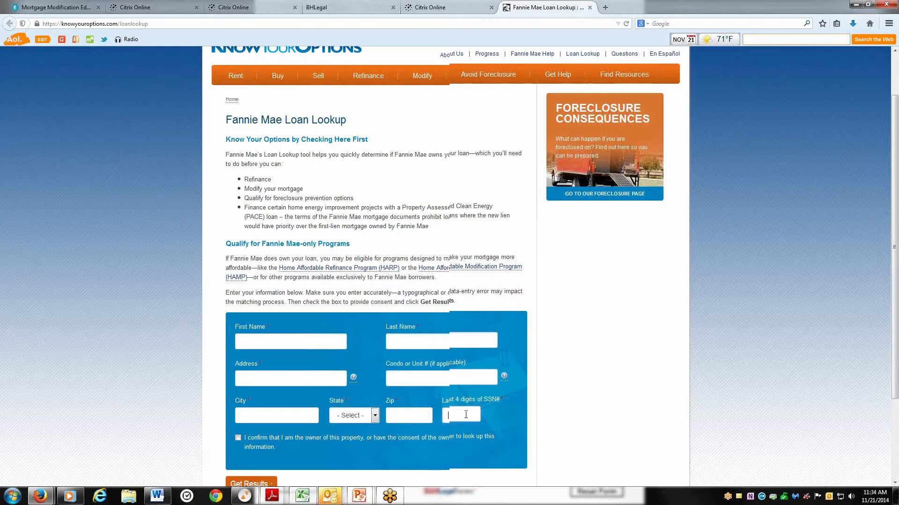
pyautogui.scroll(-1, 466, 415)
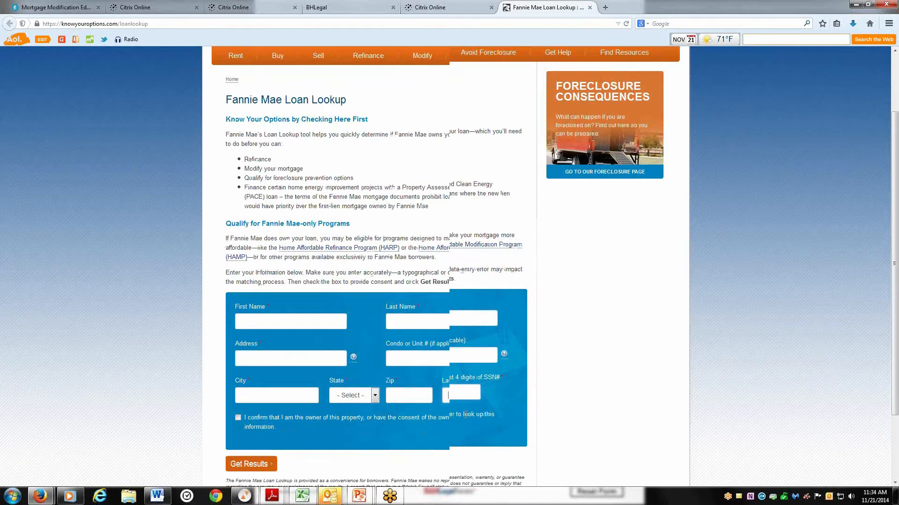
pyautogui.scroll(-1, 465, 415)
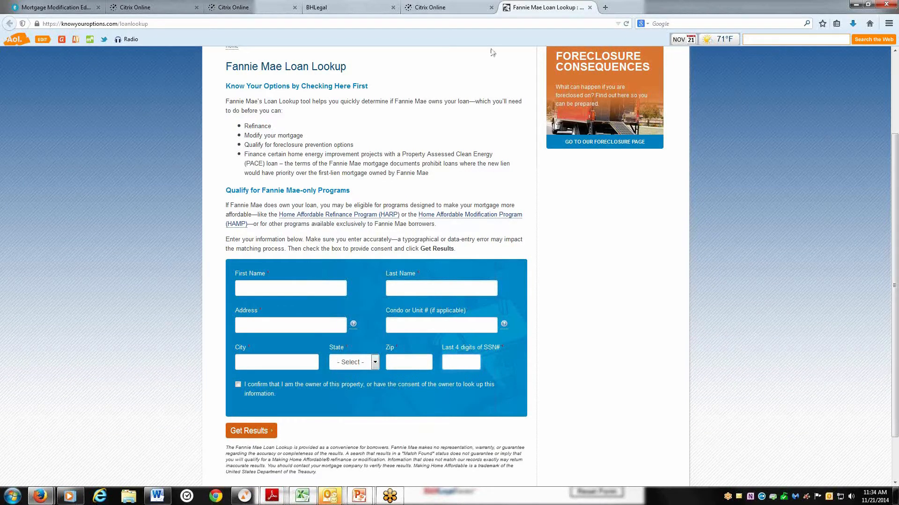
pyautogui.moveTo(272, 496)
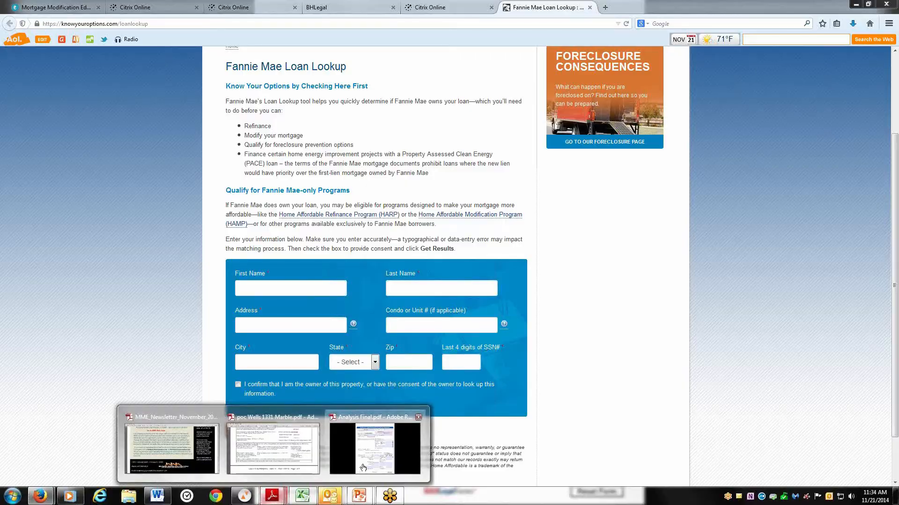
pyautogui.click(363, 470)
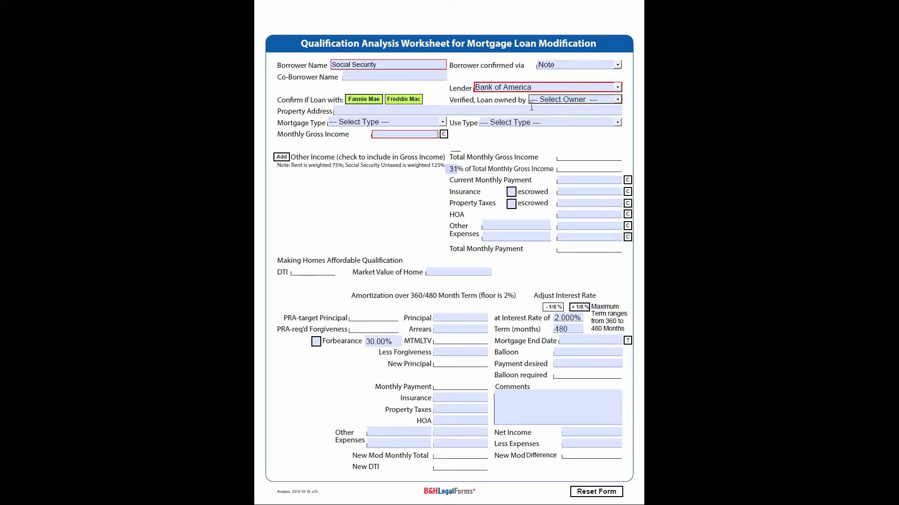
# - Examine the required fields of the Freddie Mac Loan Look-Up Tool in the browser, and return to the PDF worksheet
pyautogui.click(409, 100)
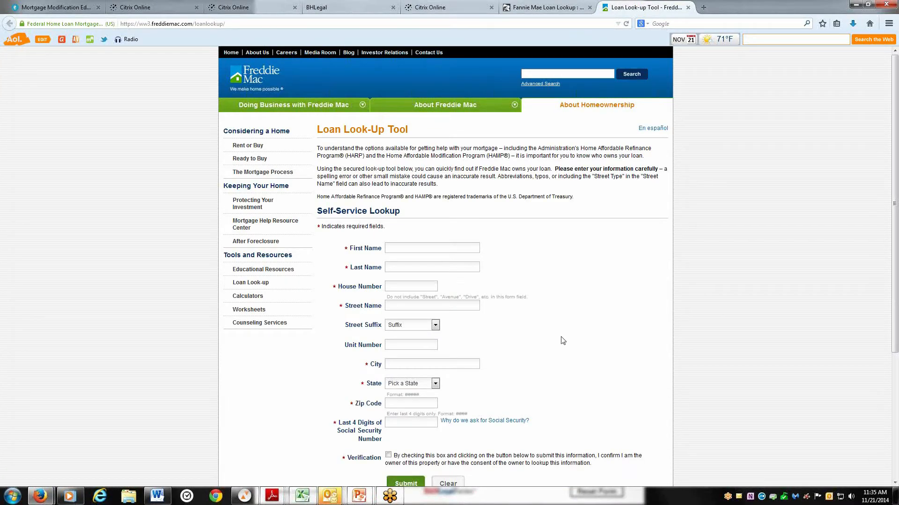
pyautogui.scroll(-2, 563, 341)
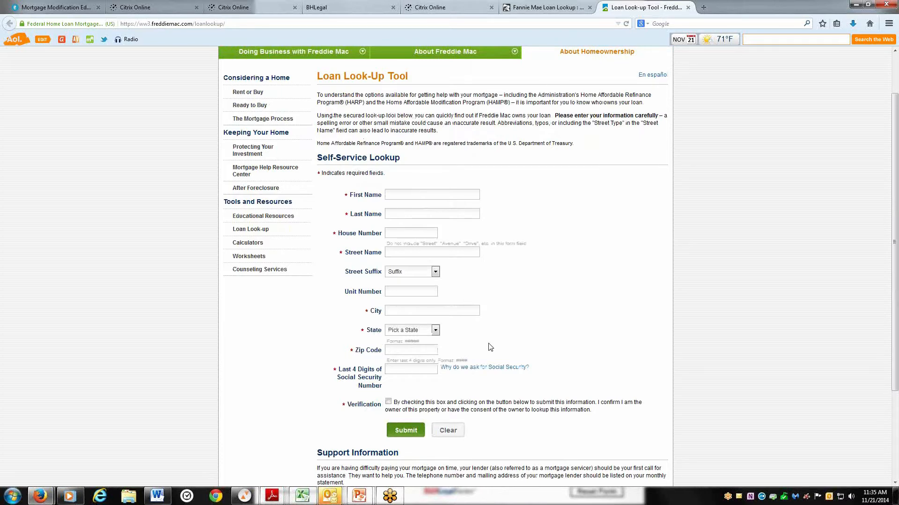
pyautogui.click(283, 503)
pyautogui.click(365, 459)
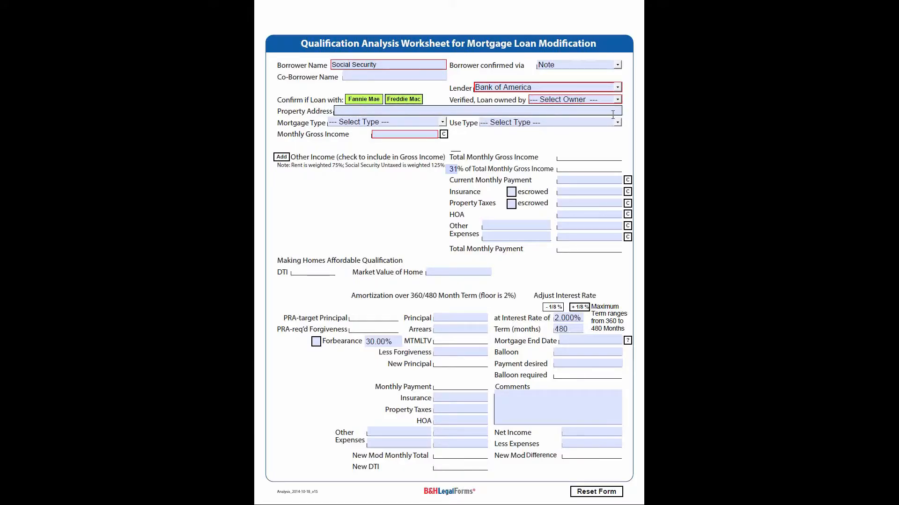
# - Set the verified loan owner to Non-GSE
pyautogui.click(618, 123)
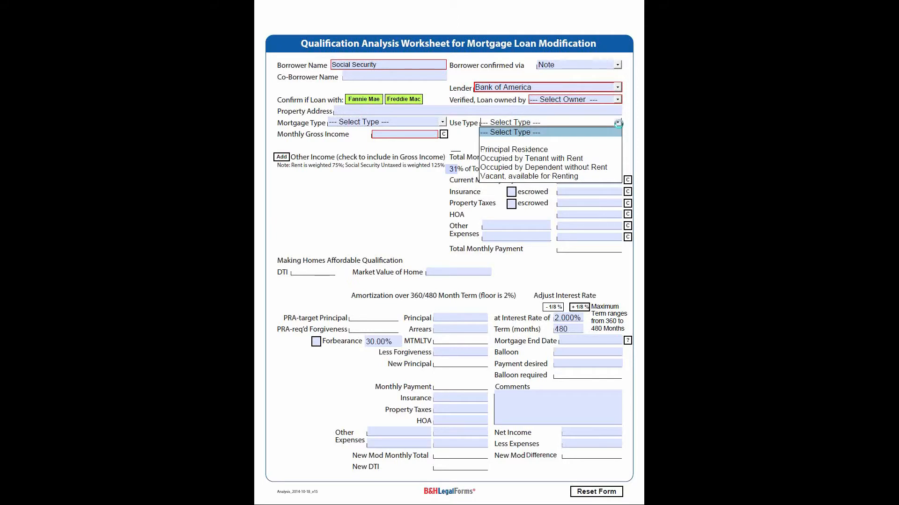
pyautogui.click(618, 123)
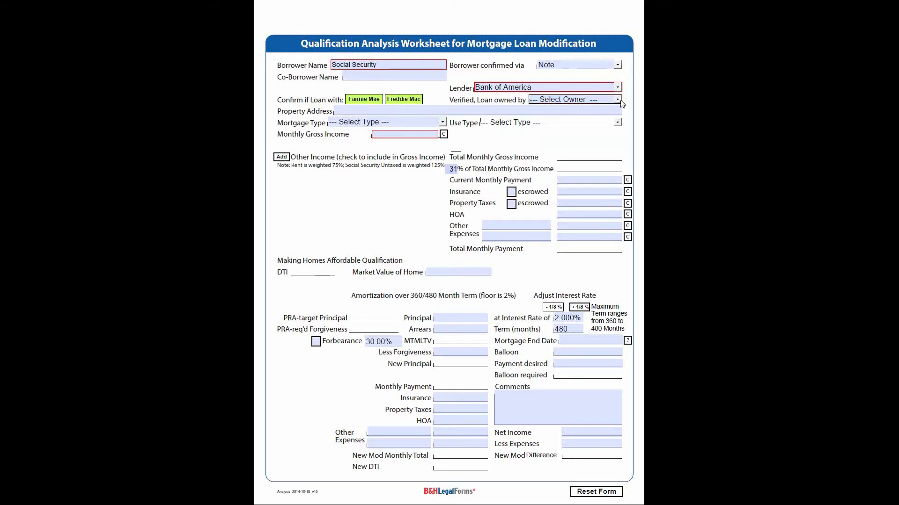
pyautogui.click(618, 100)
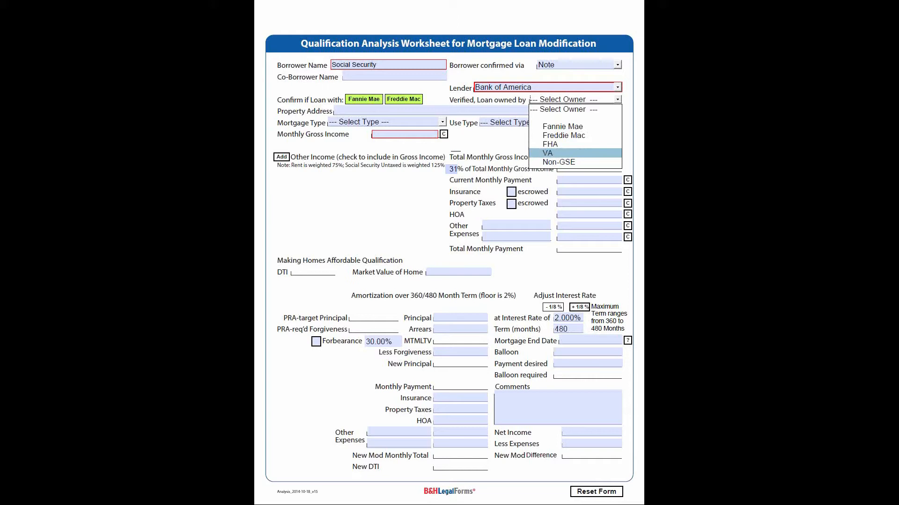
pyautogui.click(559, 163)
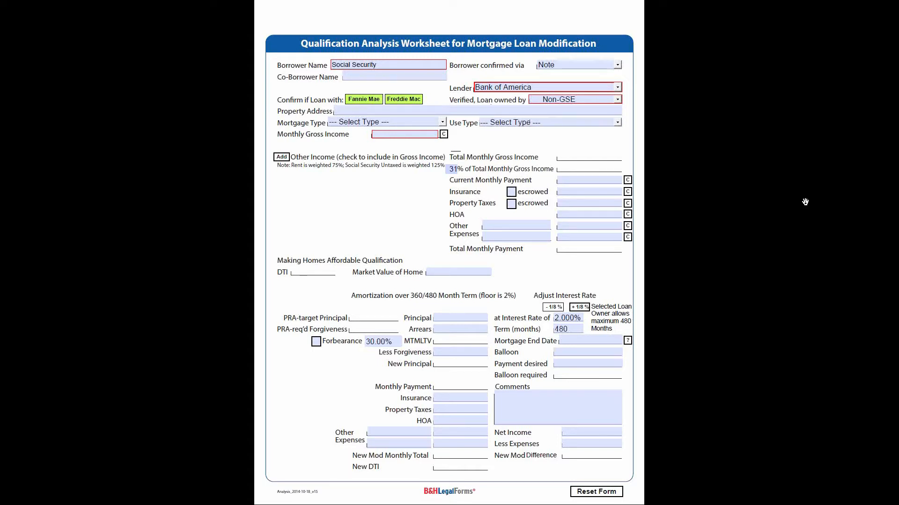
# - Fill in the property's street address and set the mortgage type to Fixed Rate and the use type to Principal Residence
pyautogui.click(360, 112)
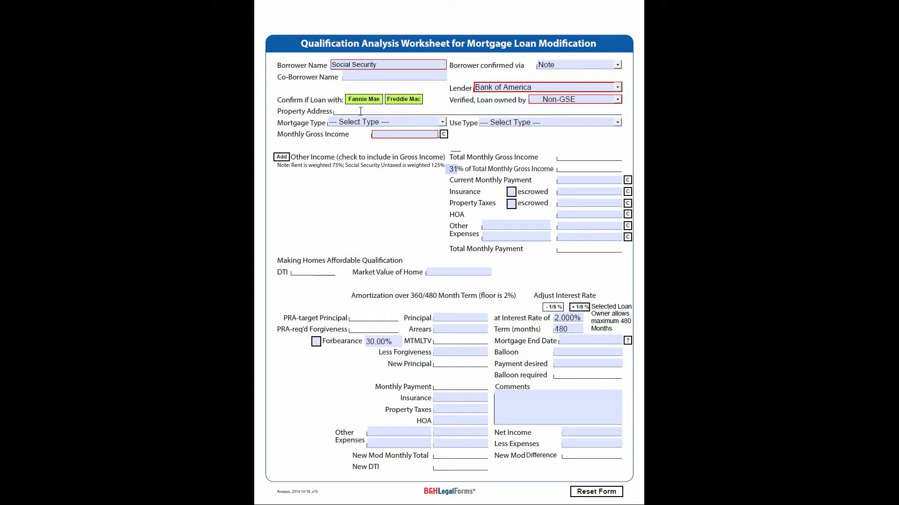
pyautogui.write('123 Main Street')
pyautogui.click(442, 123)
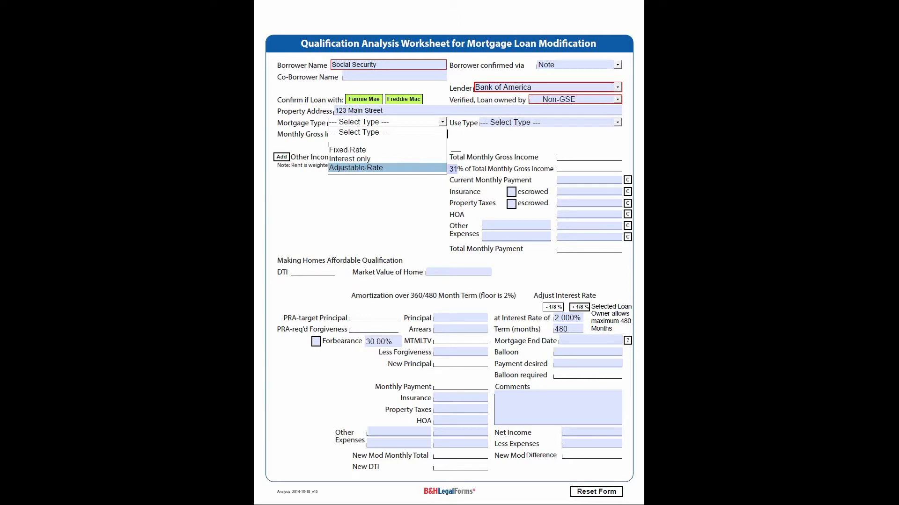
pyautogui.click(354, 151)
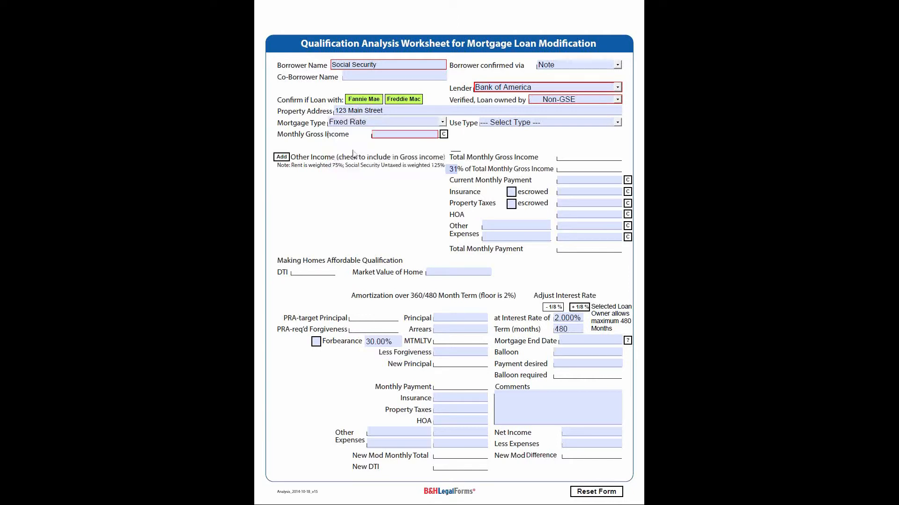
pyautogui.click(618, 123)
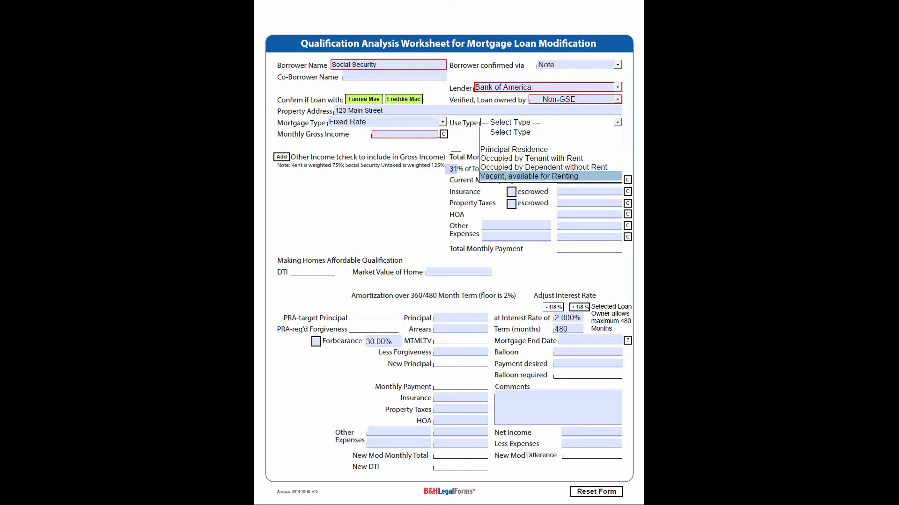
pyautogui.click(542, 149)
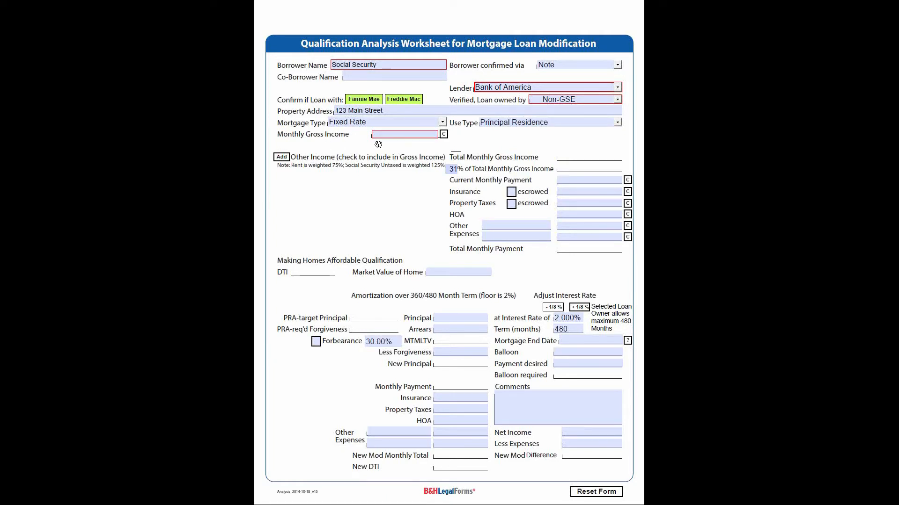
# - Add an other-income entry with source Rent and amount $1,000.00, and toggle its inclusion in gross income on and off
pyautogui.click(280, 158)
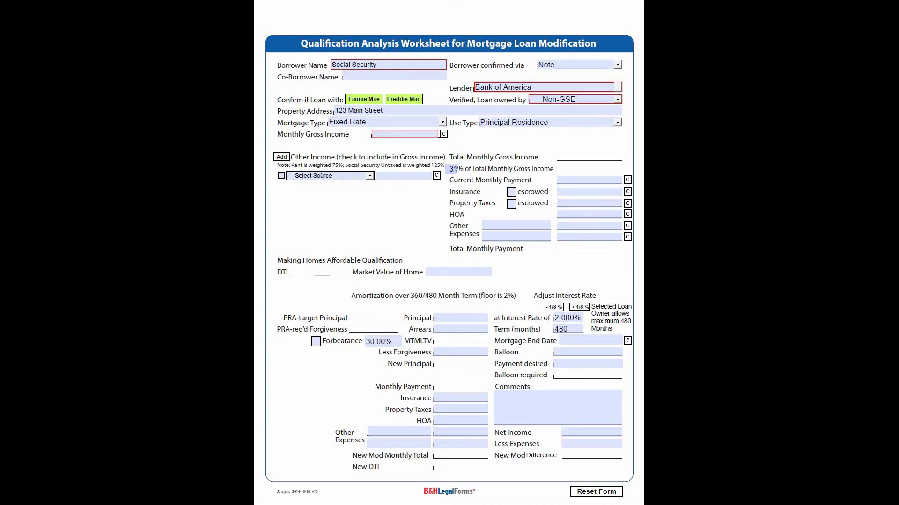
pyautogui.click(371, 176)
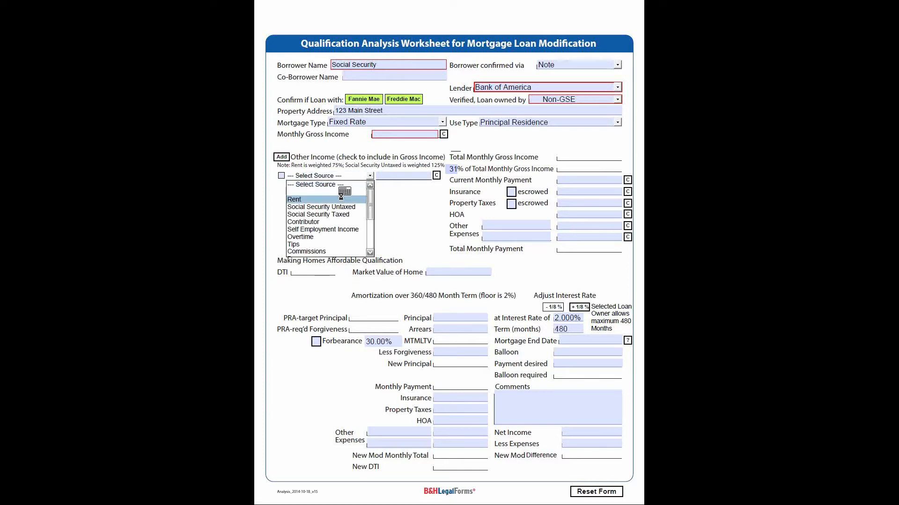
pyautogui.click(341, 198)
pyautogui.write('1,000.00')
pyautogui.press('Tab')
pyautogui.click(280, 178)
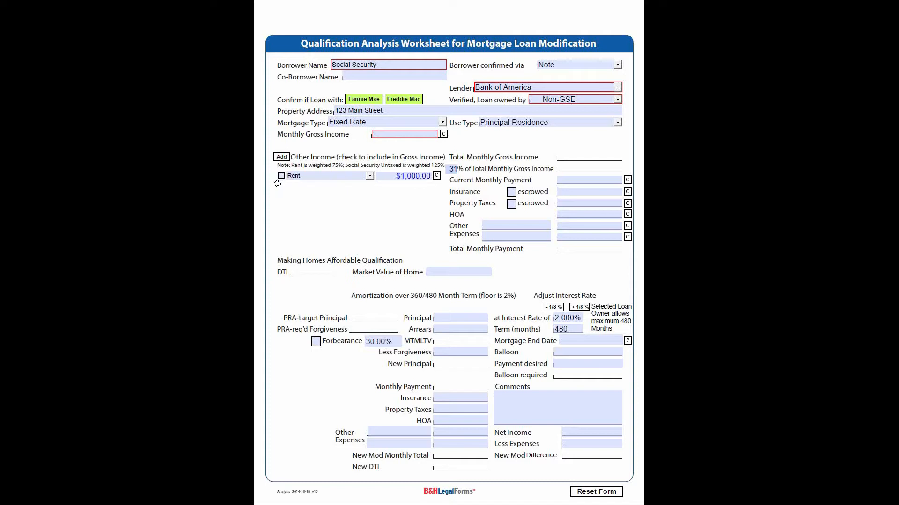
pyautogui.click(281, 177)
pyautogui.click(281, 177)
# - Change the other-income source to Social Security Untaxed, set its amount to $1,124.90, and include it in gross income
pyautogui.click(369, 176)
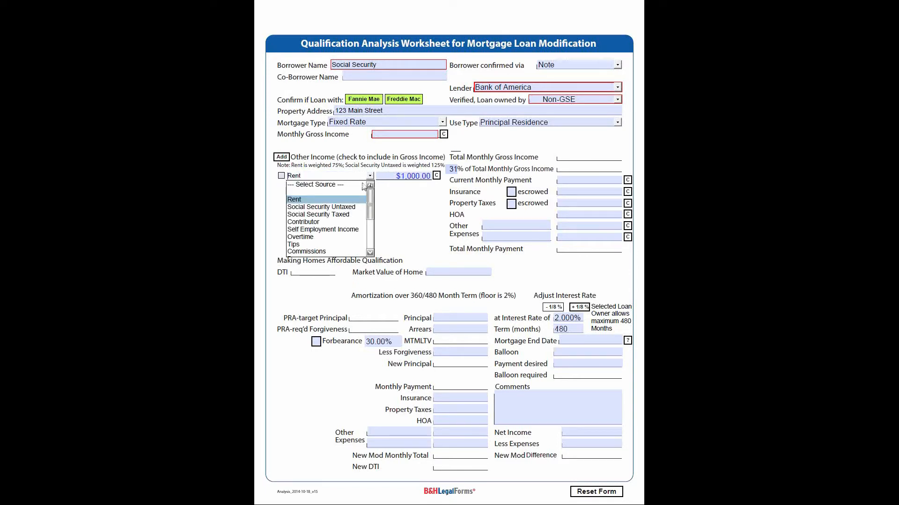
pyautogui.click(340, 209)
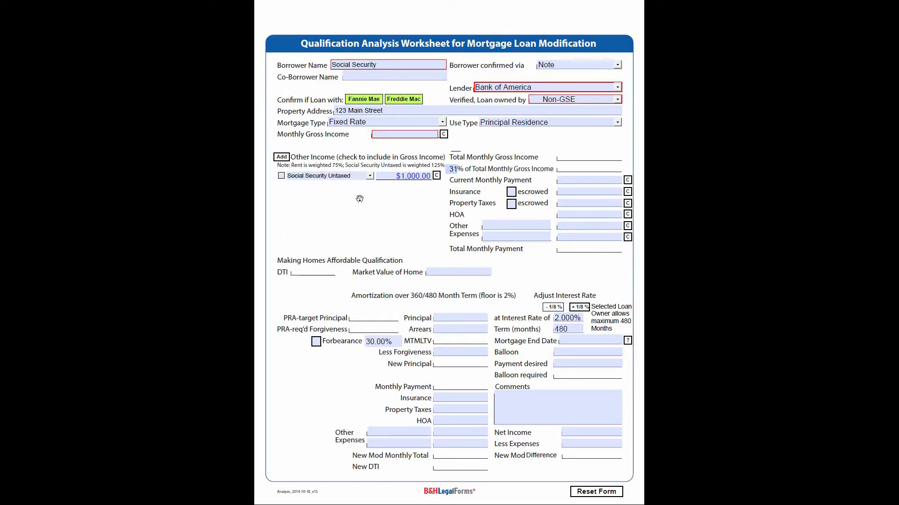
pyautogui.click(392, 178)
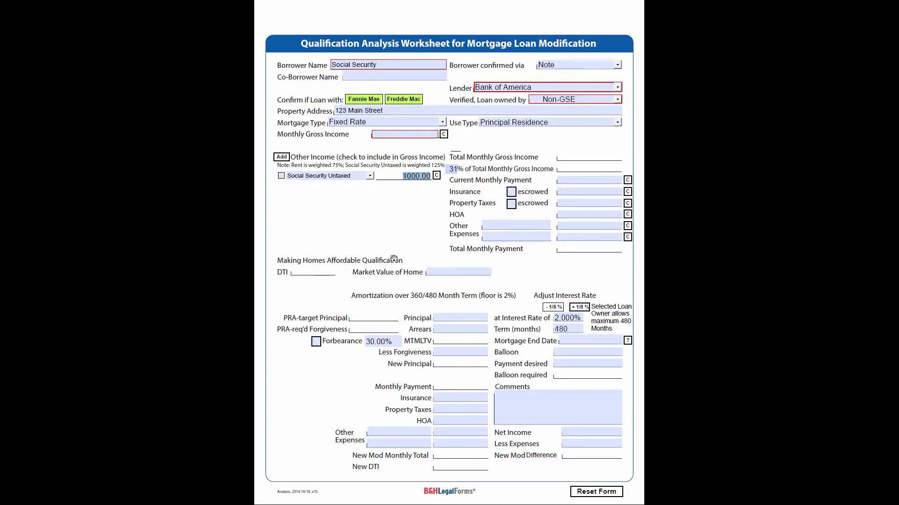
pyautogui.click(422, 176)
pyautogui.press('BackSpace')
pyautogui.press('BackSpace')
pyautogui.press('BackSpace')
pyautogui.press('BackSpace')
pyautogui.press('BackSpace')
pyautogui.write('1124.9')
pyautogui.press('Tab')
pyautogui.click(281, 177)
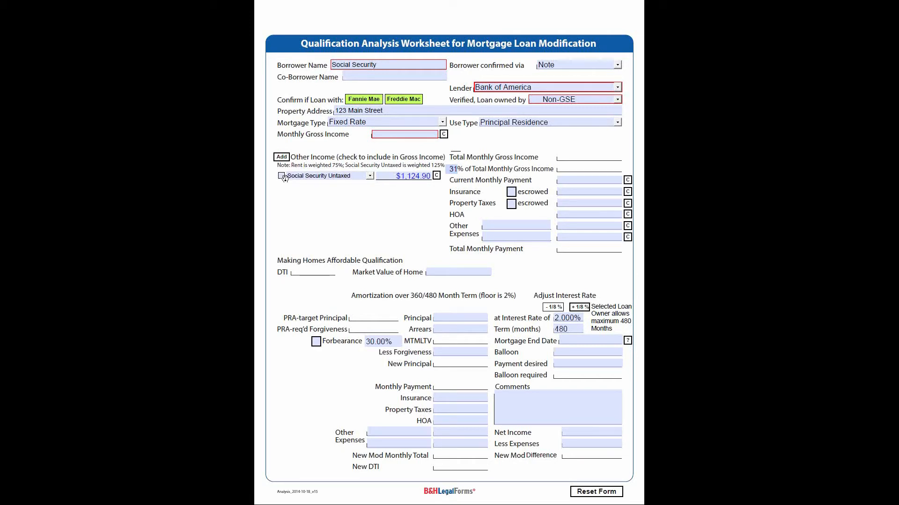
pyautogui.click(281, 177)
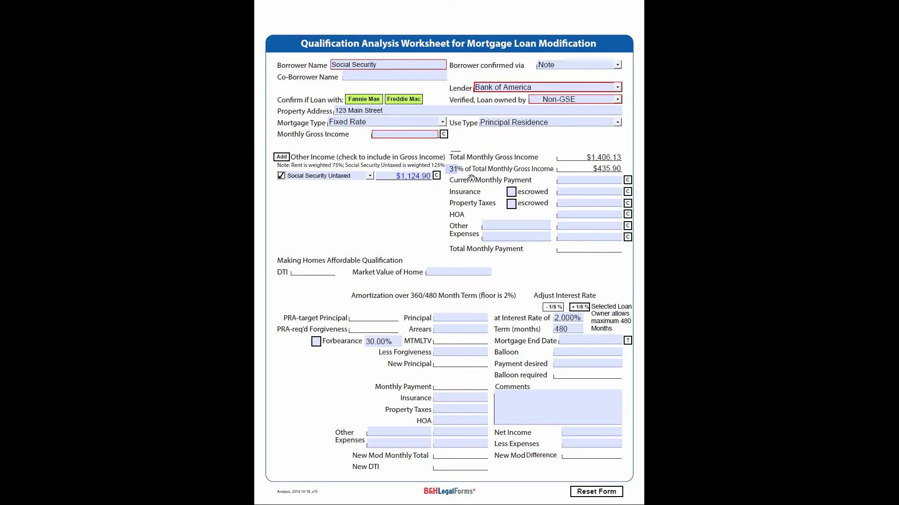
# - Set the current monthly payment to $629.55
pyautogui.click(619, 177)
pyautogui.click(609, 183)
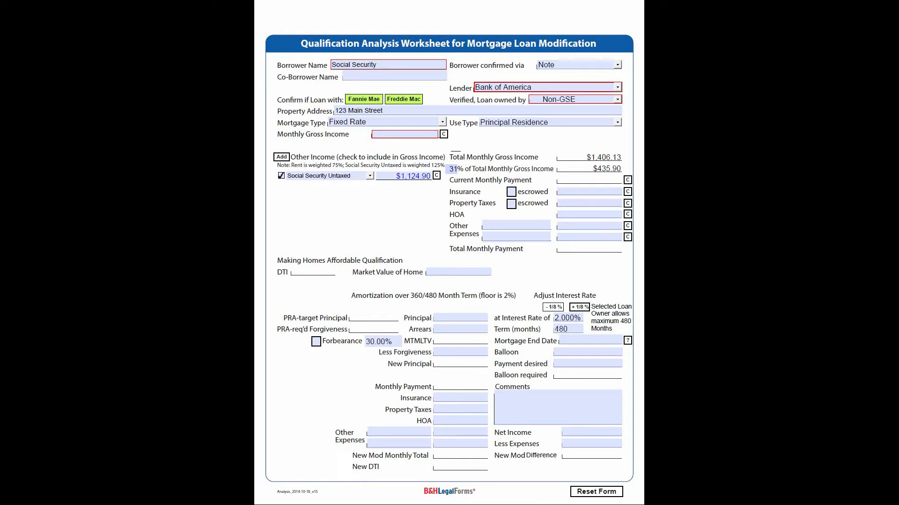
pyautogui.write('629.55')
pyautogui.press('Tab')
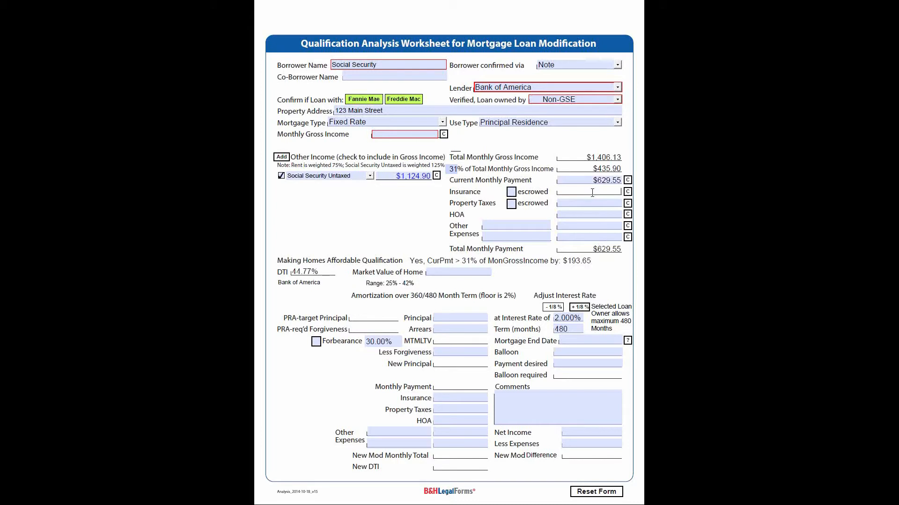
# - Enter the insurance cost of 424.43 and convert it from a yearly value
pyautogui.write('424.43')
pyautogui.click(628, 193)
pyautogui.moveTo(645, 201)
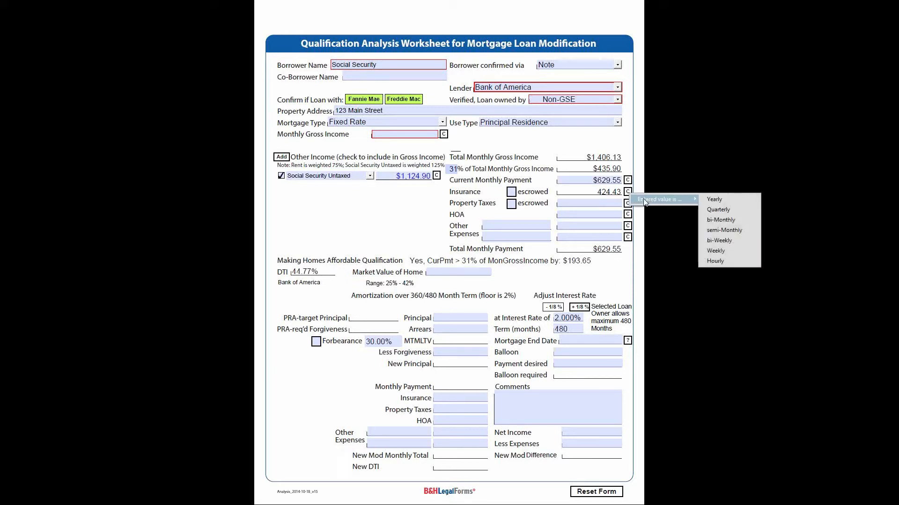
pyautogui.click(718, 195)
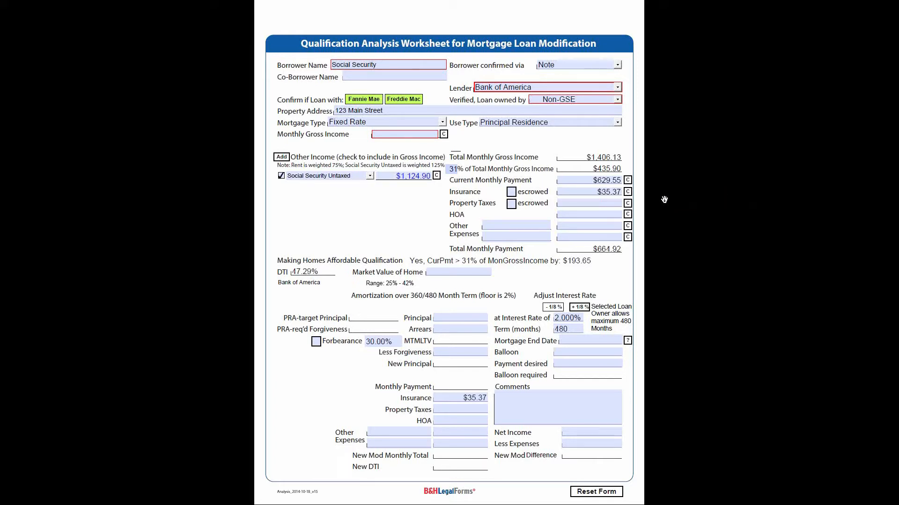
# - Enter property taxes of 751.00 as a yearly value, and mark both insurance and property taxes as escrowed
pyautogui.click(612, 202)
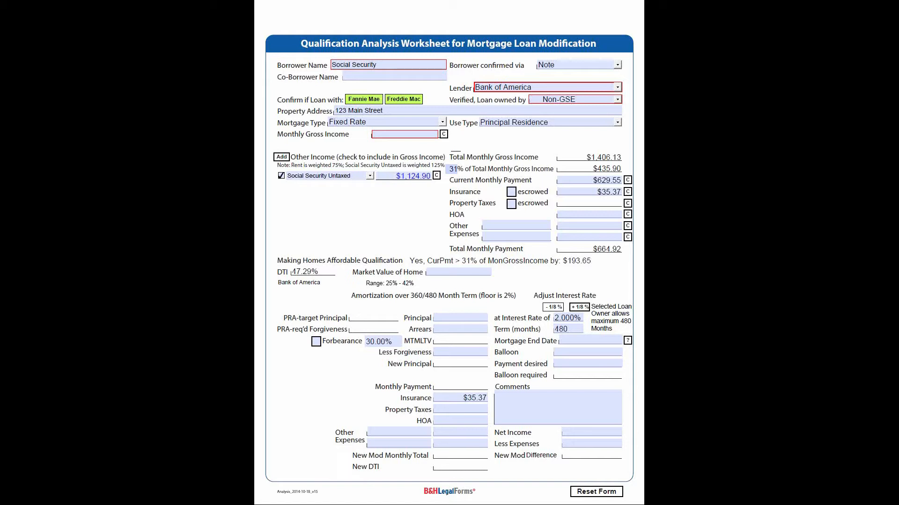
pyautogui.write('751.00')
pyautogui.click(627, 205)
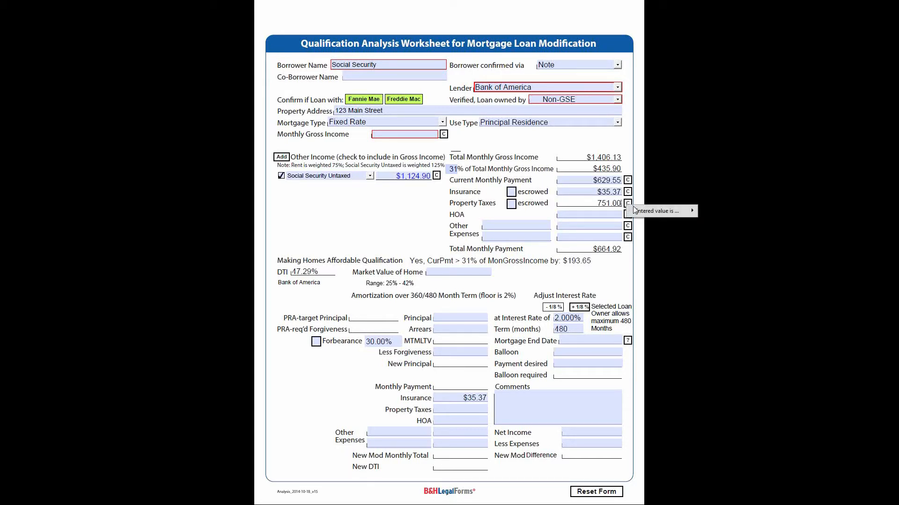
pyautogui.moveTo(684, 212)
pyautogui.click(716, 211)
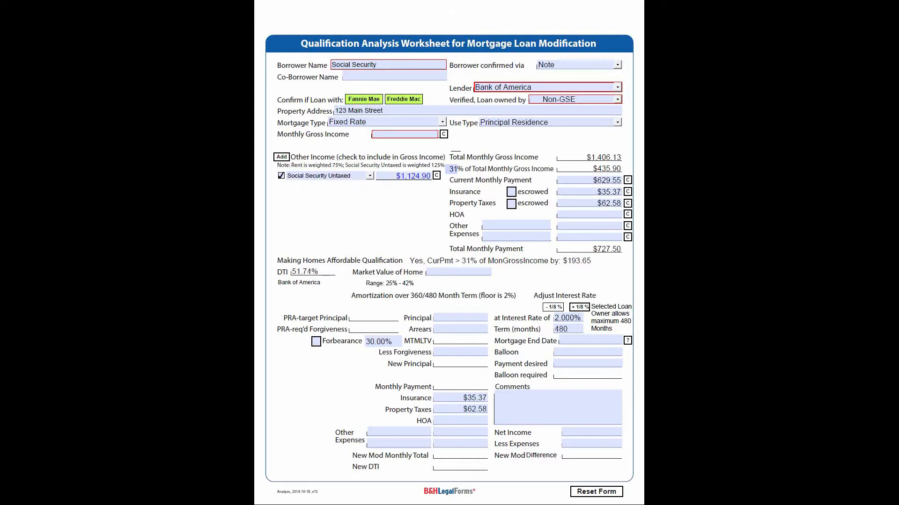
pyautogui.click(511, 205)
pyautogui.click(512, 194)
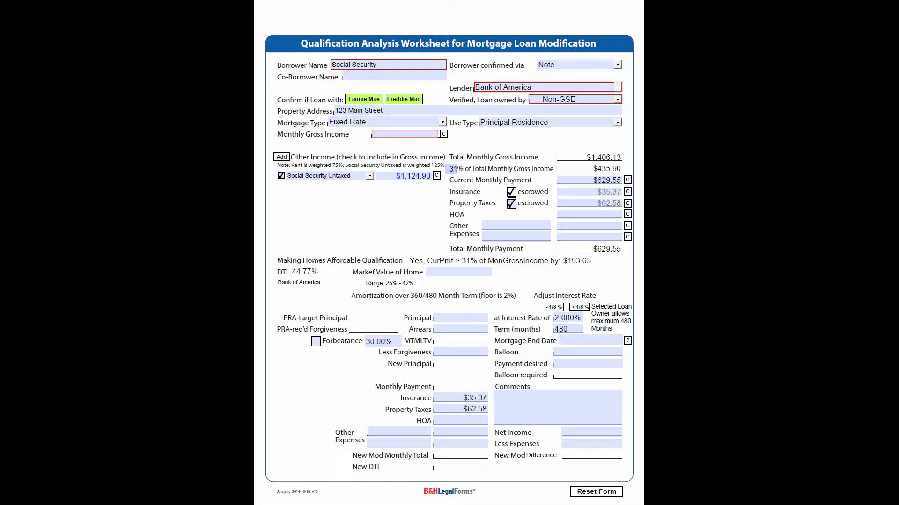
# - Set the market value of the home to $45,000.00 with Zillow as the source
pyautogui.click(474, 270)
pyautogui.click(501, 267)
pyautogui.click(465, 272)
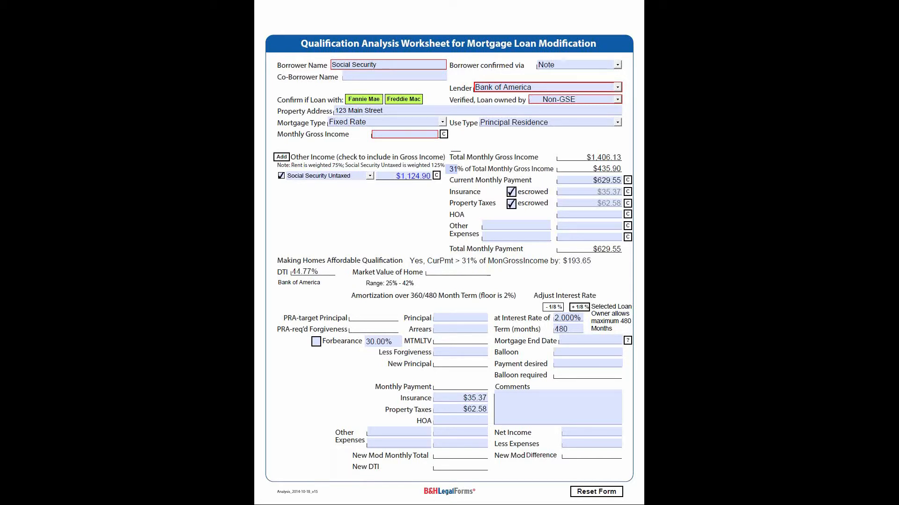
pyautogui.write('45000')
pyautogui.press('Tab')
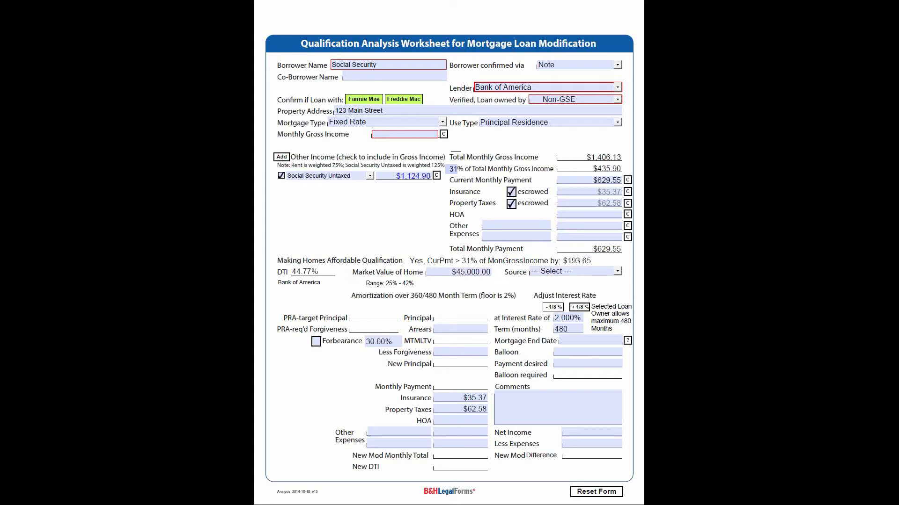
pyautogui.click(619, 271)
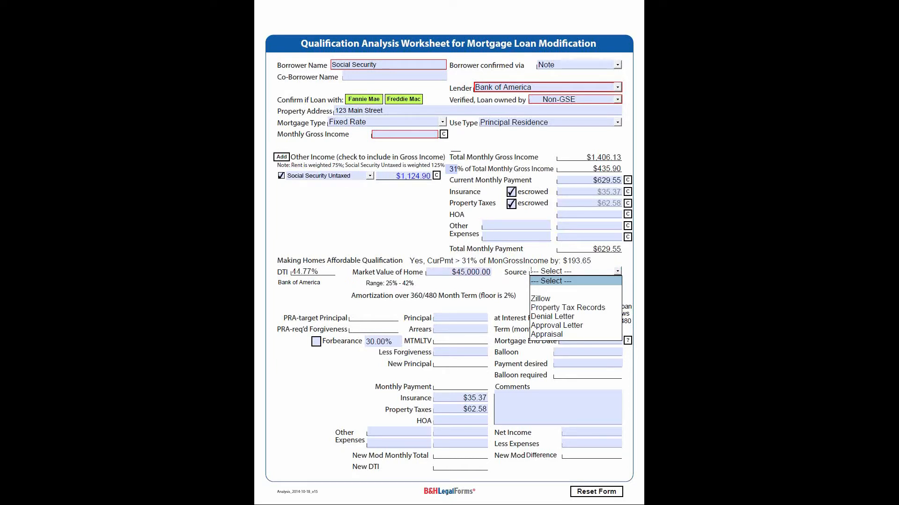
pyautogui.click(559, 298)
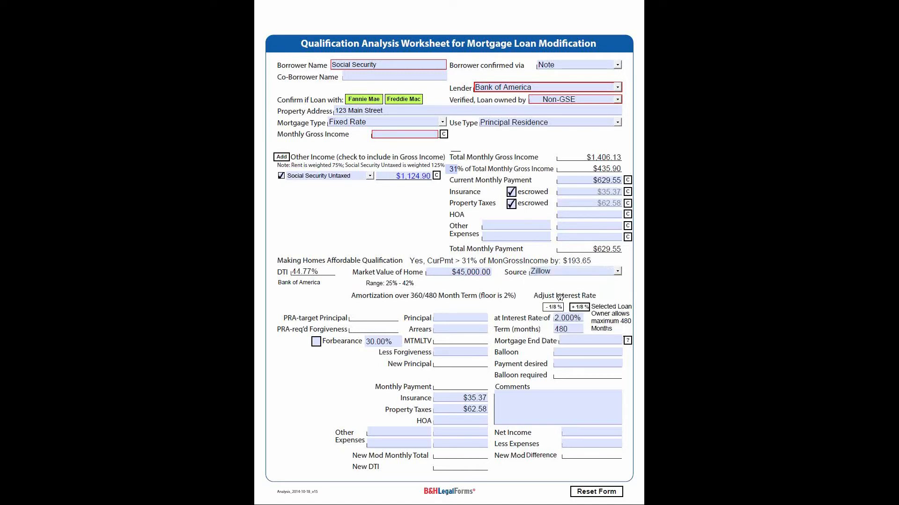
pyautogui.click(618, 273)
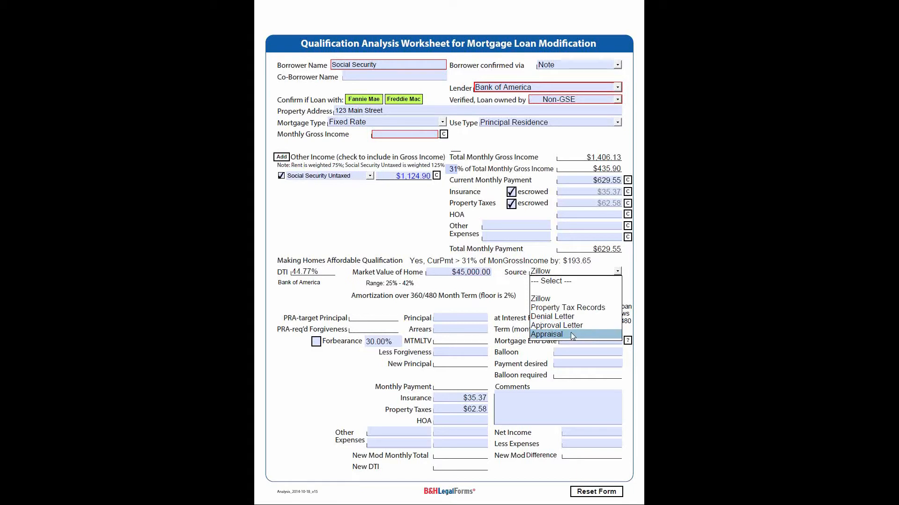
pyautogui.click(553, 301)
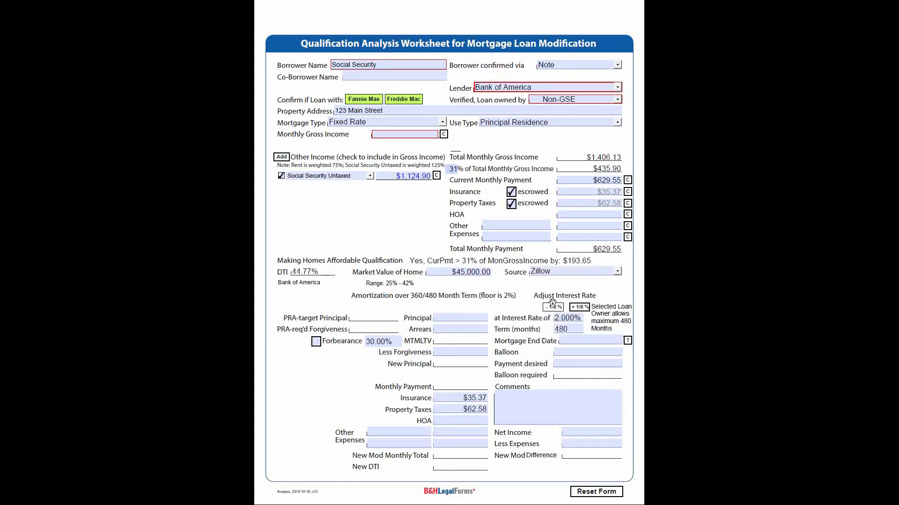
# - Fill in the loan's principal as $67,683.30 and its arrears as $33,049.44
pyautogui.click(463, 317)
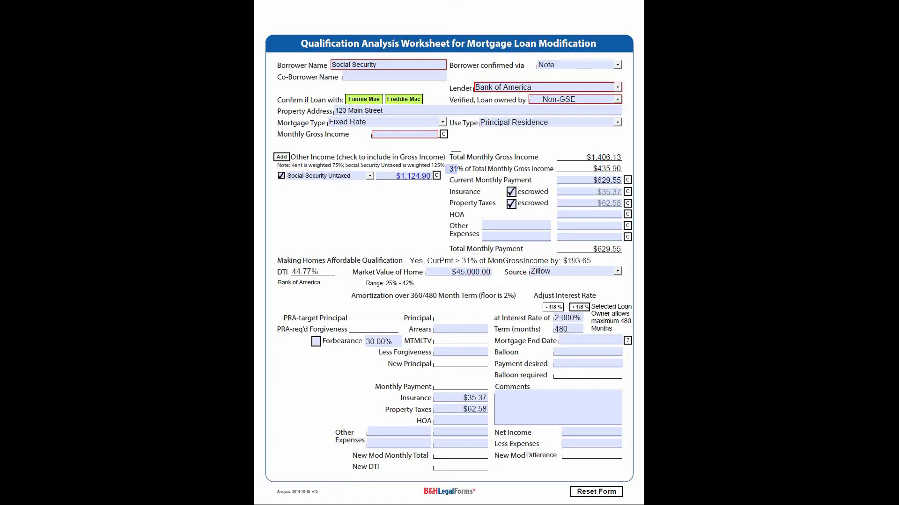
pyautogui.write('67683.30')
pyautogui.press('Tab')
pyautogui.click(457, 329)
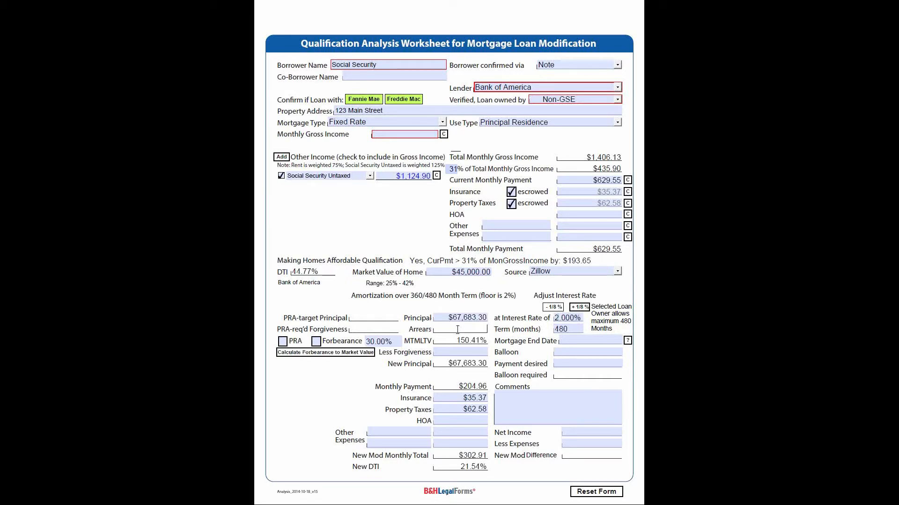
pyautogui.write('39')
pyautogui.write('049.44')
pyautogui.press('Tab')
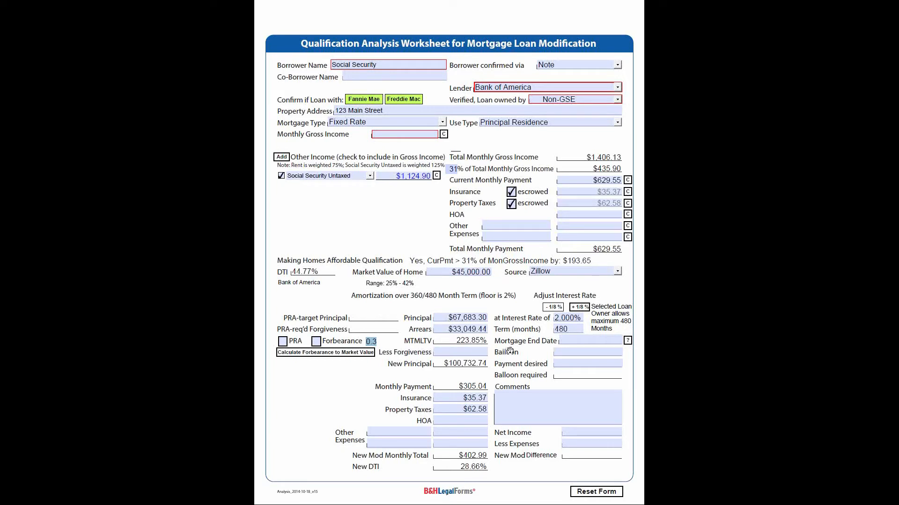
# - Raise the amortization interest rate in 1/8 % increments to 2.625%
pyautogui.click(568, 329)
pyautogui.click(566, 337)
pyautogui.click(581, 330)
pyautogui.click(591, 330)
pyautogui.click(584, 309)
pyautogui.click(583, 309)
pyautogui.click(579, 307)
pyautogui.click(579, 307)
pyautogui.click(579, 307)
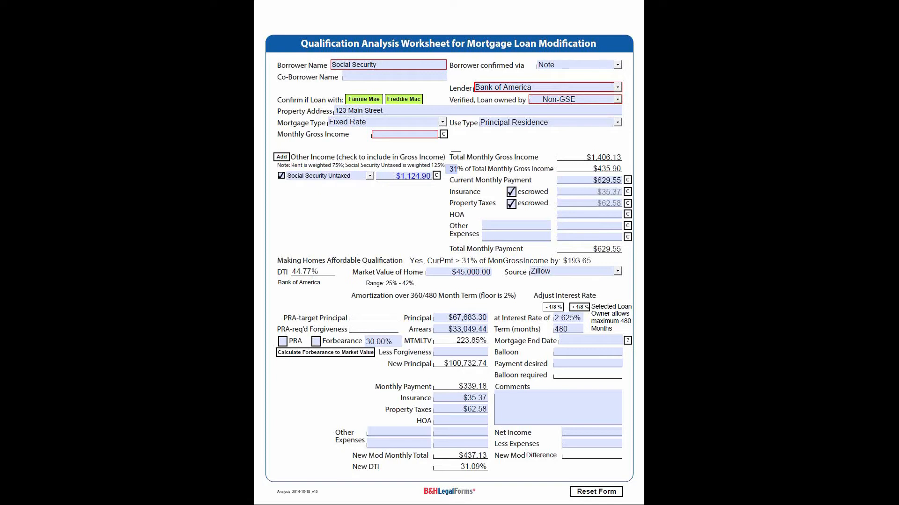
# - Reset the worksheet, then enter "pool tables" as the borrower name, confirmed via Note
pyautogui.click(589, 496)
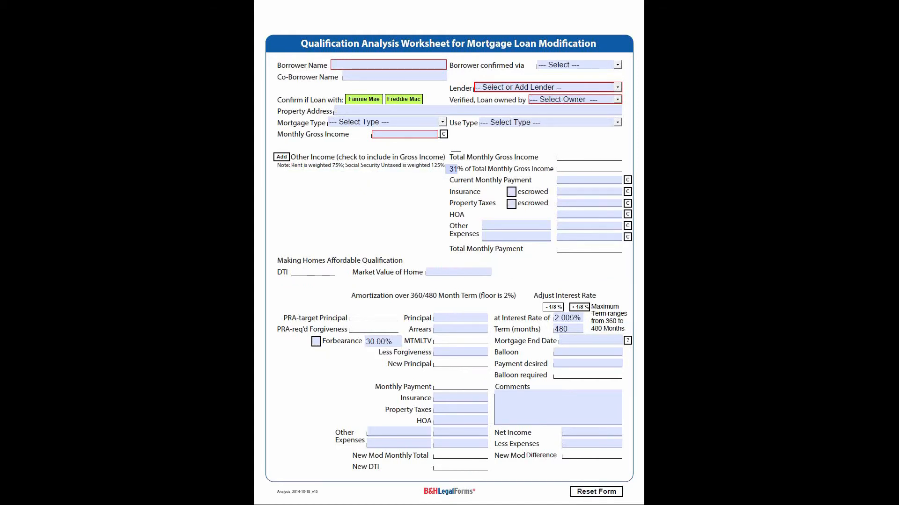
pyautogui.click(412, 68)
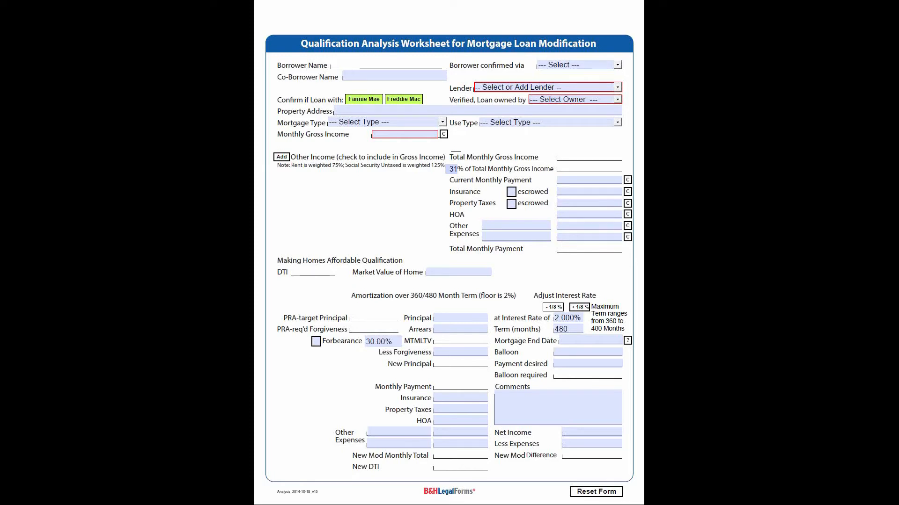
pyautogui.write('pool tables')
pyautogui.press('Tab')
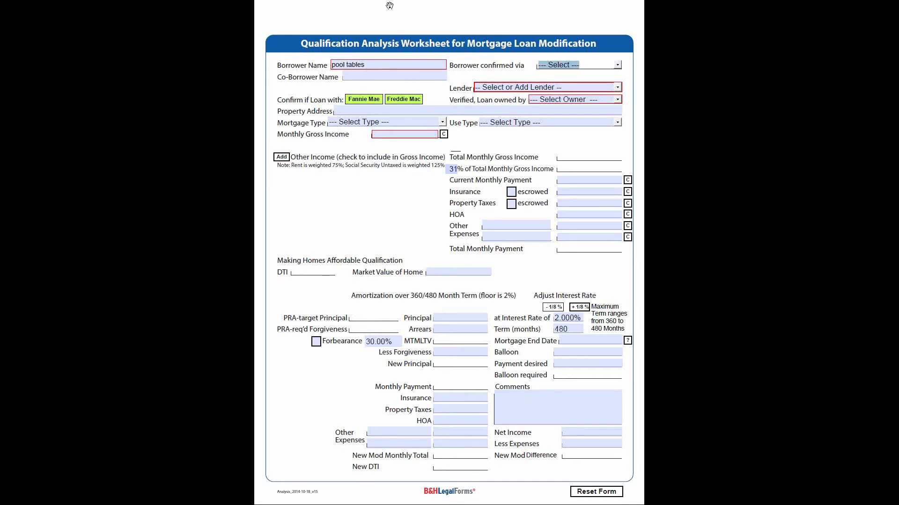
pyautogui.click(618, 68)
pyautogui.click(583, 88)
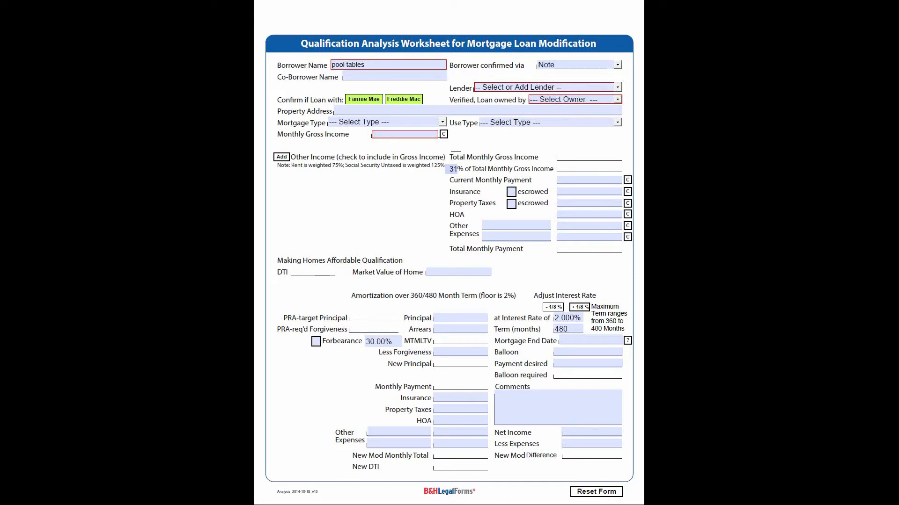
# - Enter "Mrs." as the co-borrower name, confirmed via Note, and set the co-borrower's relationship to Spouse
pyautogui.click(428, 78)
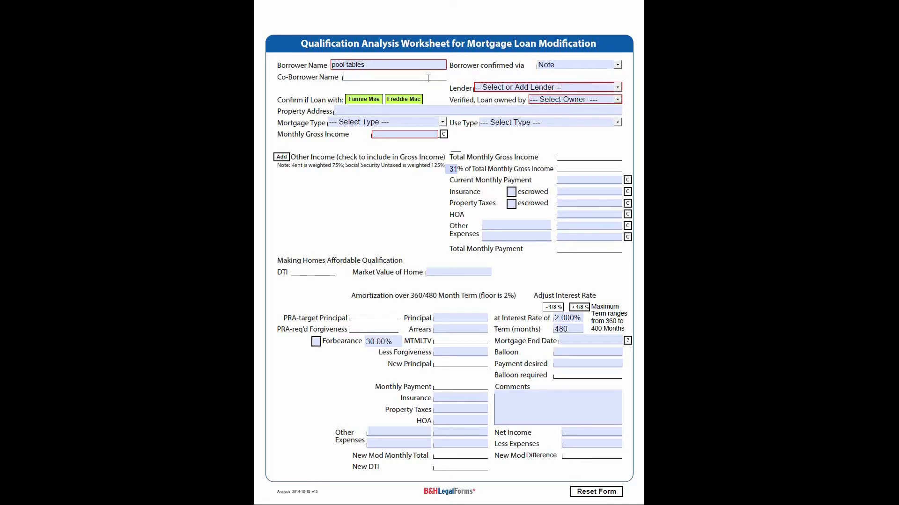
pyautogui.write('Mrs.')
pyautogui.press('Tab')
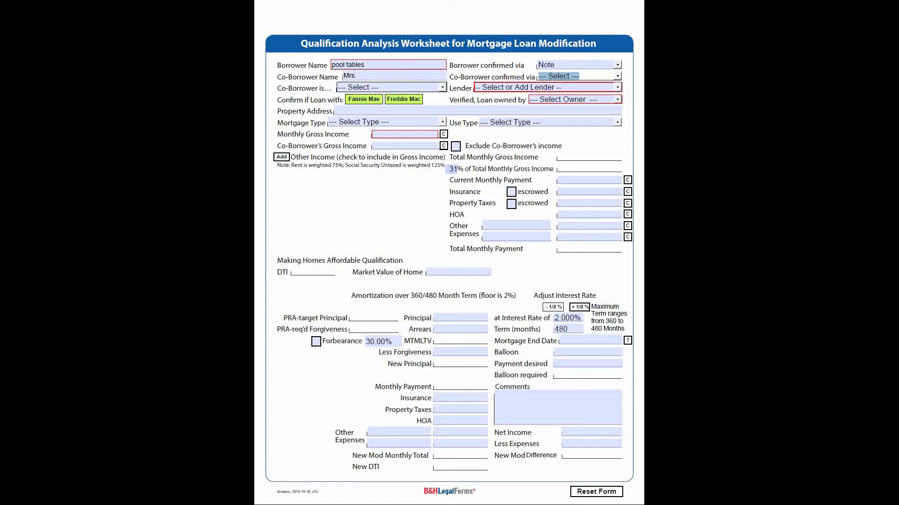
pyautogui.click(616, 76)
pyautogui.click(583, 101)
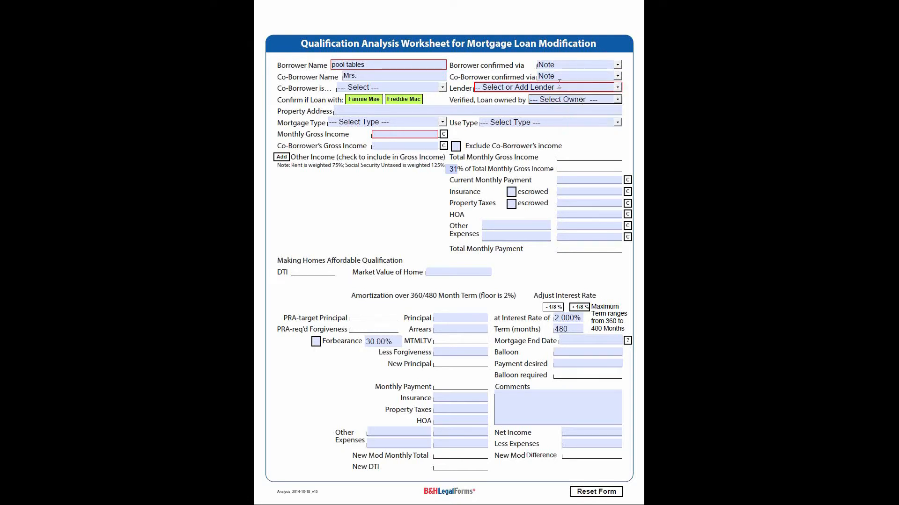
pyautogui.click(442, 88)
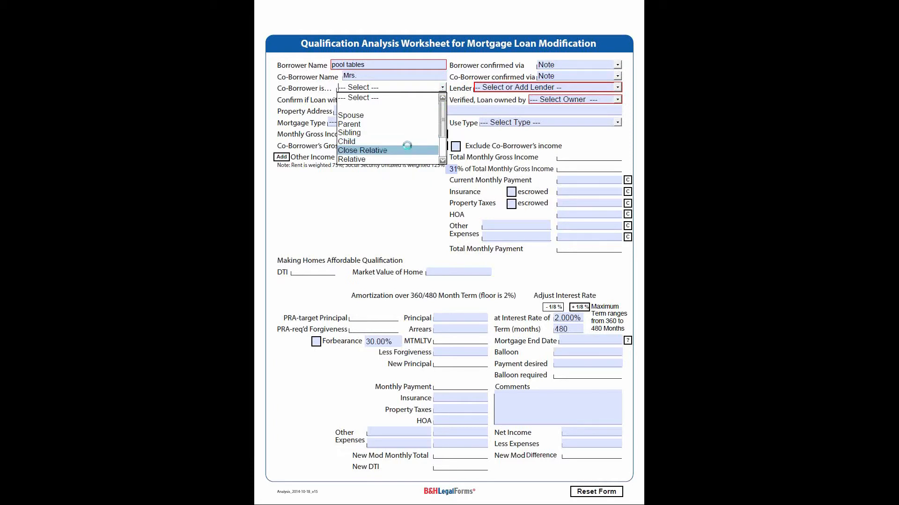
pyautogui.click(410, 117)
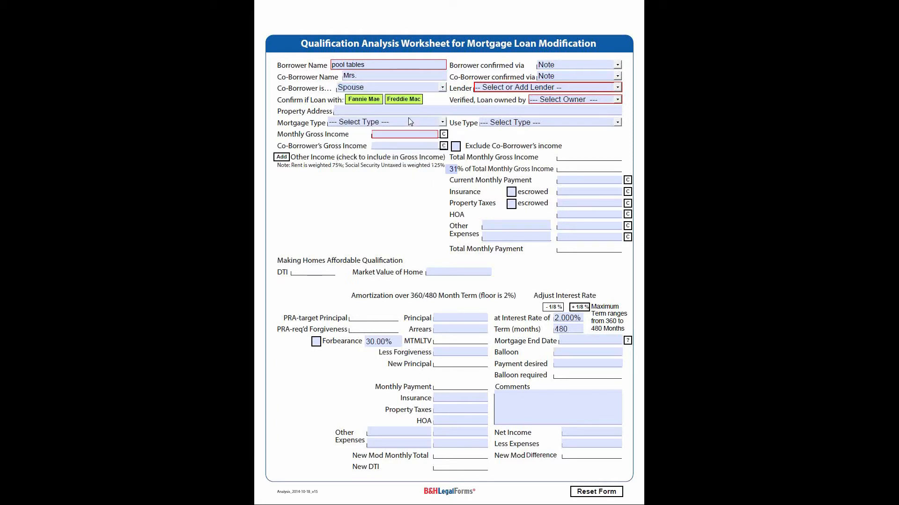
# - Choose Washington Mutual as the loan's lender
pyautogui.click(617, 88)
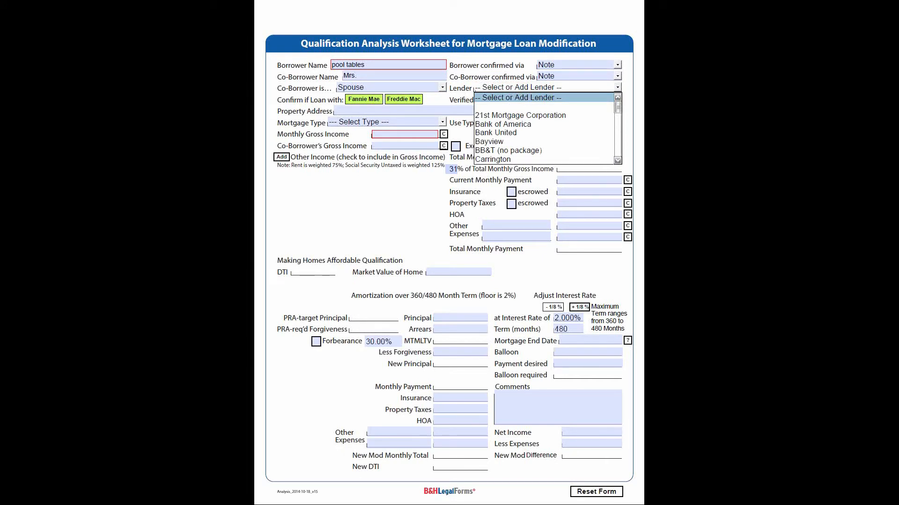
pyautogui.click(617, 161)
pyautogui.click(618, 161)
pyautogui.click(618, 161)
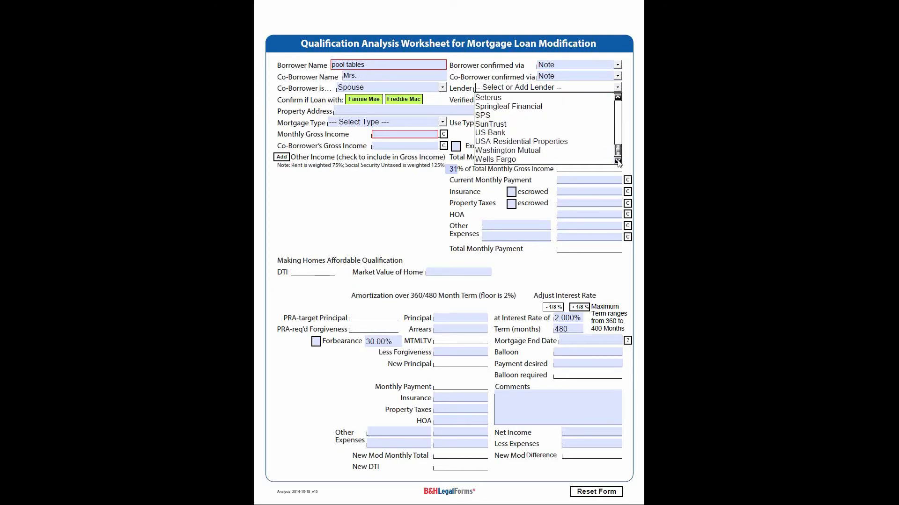
pyautogui.click(522, 150)
# - Fill in the property address with the home's street, city and state
pyautogui.click(394, 110)
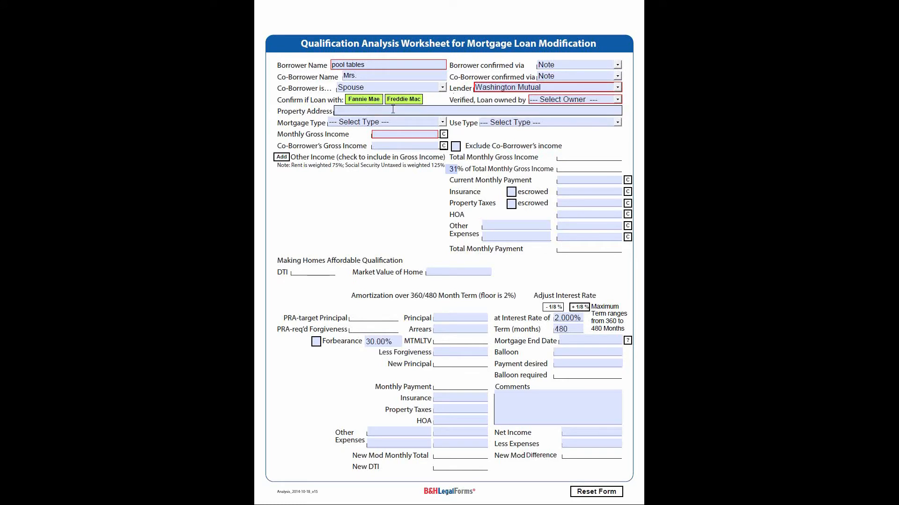
pyautogui.write('123 ')
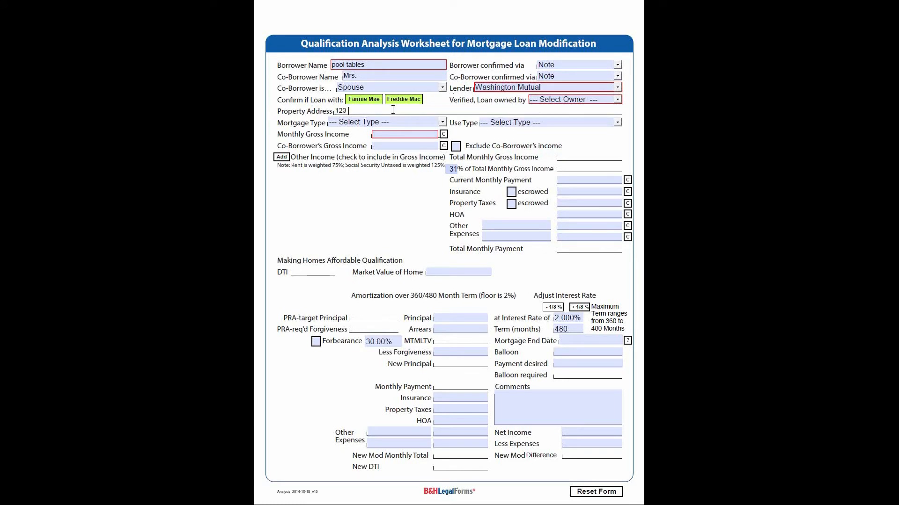
pyautogui.write('Main Street, Orlando, f')
pyautogui.press('BackSpace')
pyautogui.write(', FL')
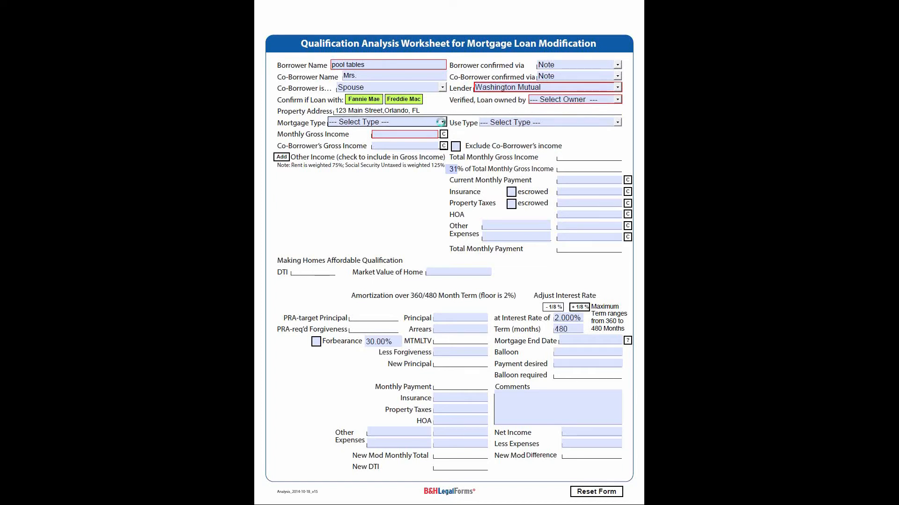
# - Set the mortgage type to Adjustable Rate and the use type to Principal Residence
pyautogui.click(441, 122)
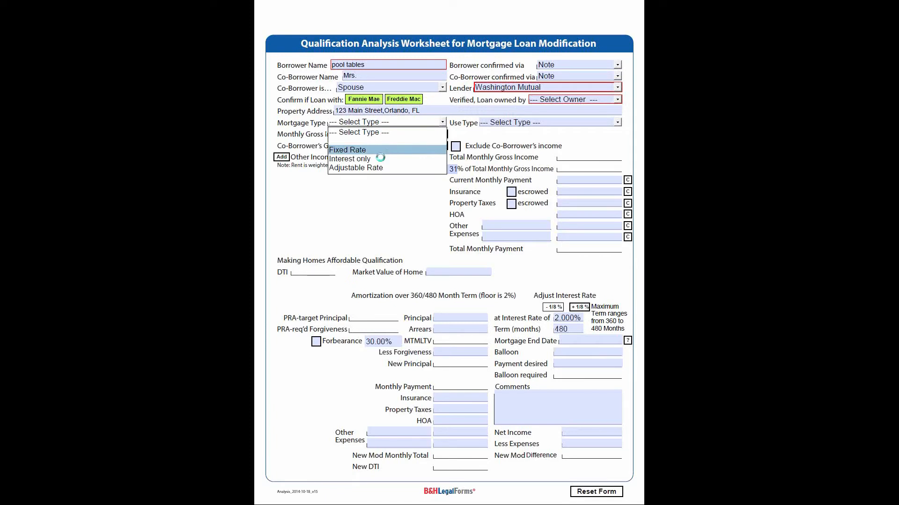
pyautogui.click(376, 169)
pyautogui.click(618, 126)
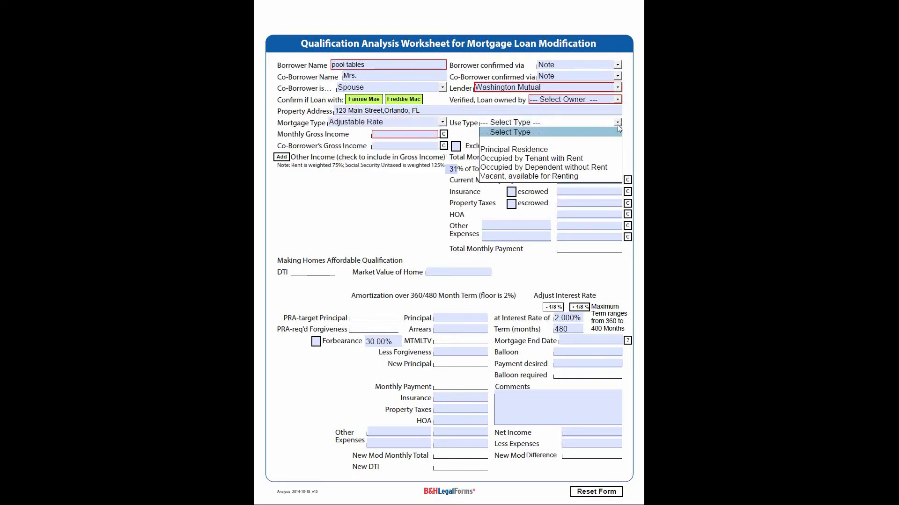
pyautogui.click(542, 149)
# - Enter $1,314.00 as the co-borrower's gross income
pyautogui.click(427, 134)
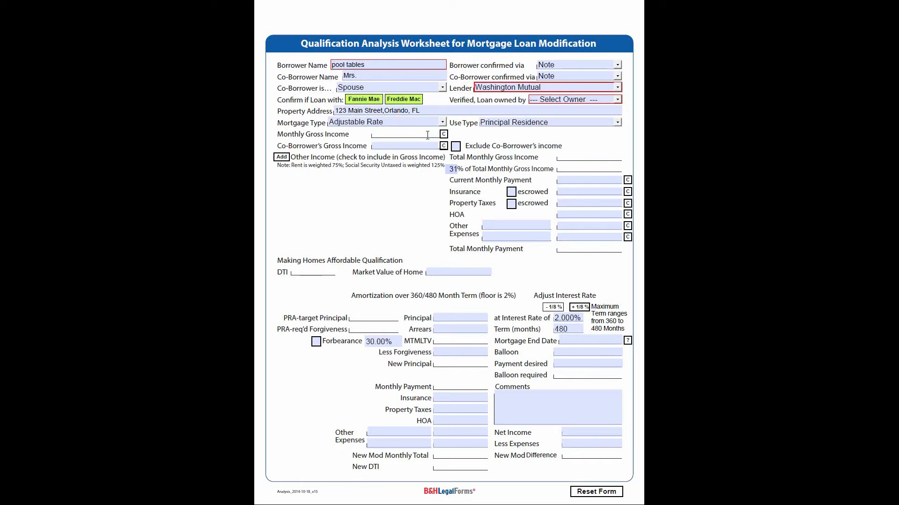
pyautogui.click(421, 145)
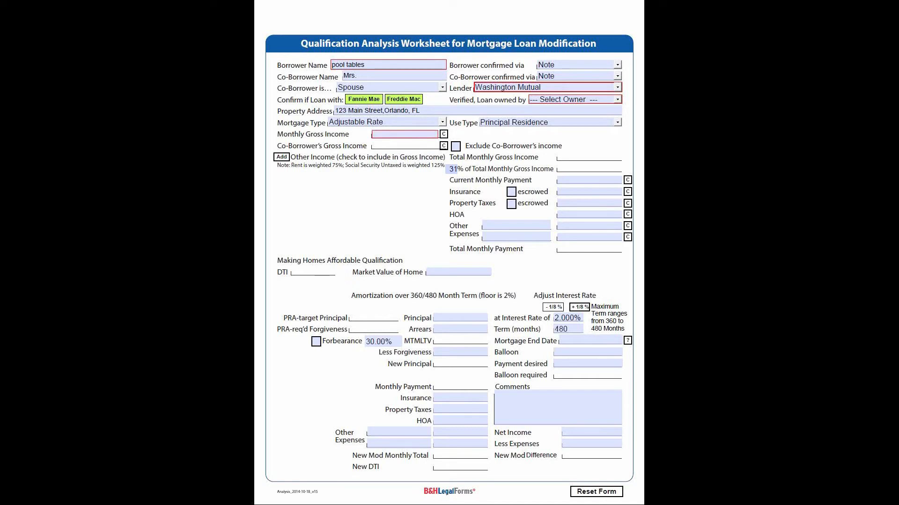
pyautogui.write('1314.00')
# - Add a Social Security Taxed other-income entry of $586.00 and include it in the gross income
pyautogui.click(282, 157)
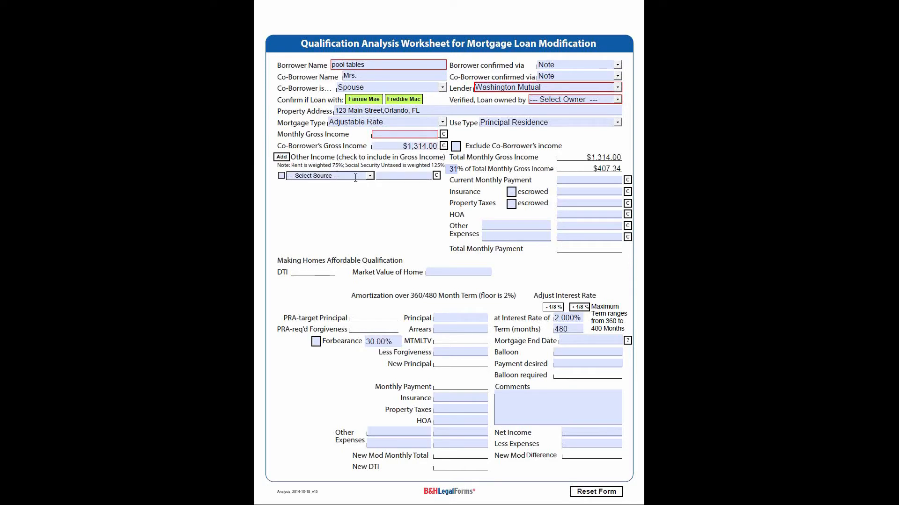
pyautogui.click(370, 177)
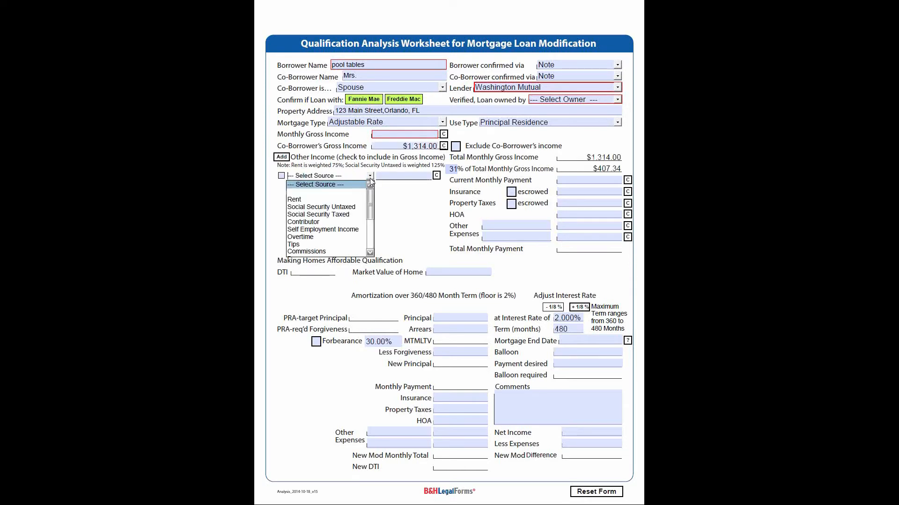
pyautogui.click(328, 215)
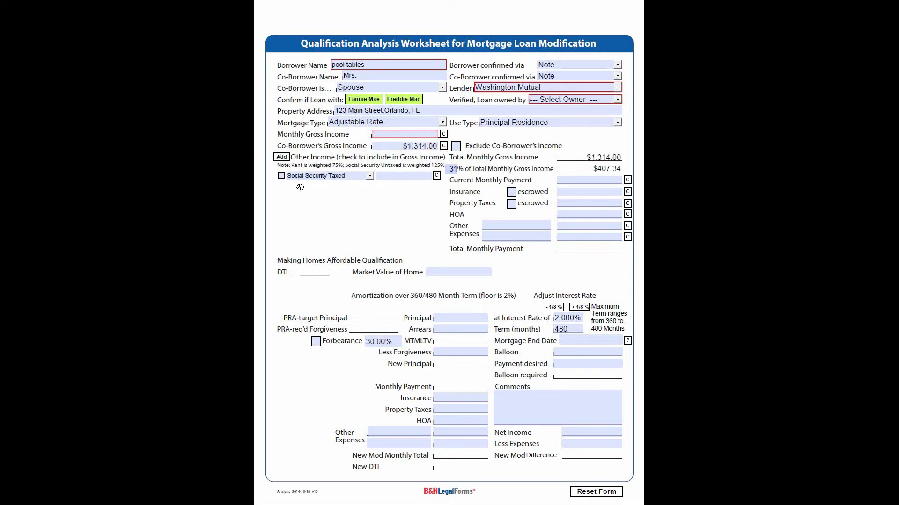
pyautogui.click(403, 175)
pyautogui.write('586.00')
pyautogui.click(281, 177)
pyautogui.click(281, 176)
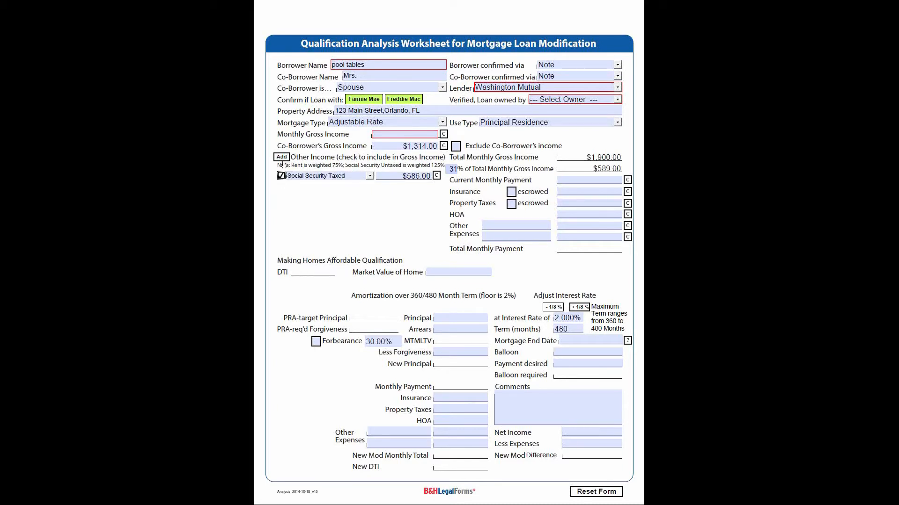
# - Add a Self Employment Income entry of $3,073.29 and include it in the gross income
pyautogui.click(281, 157)
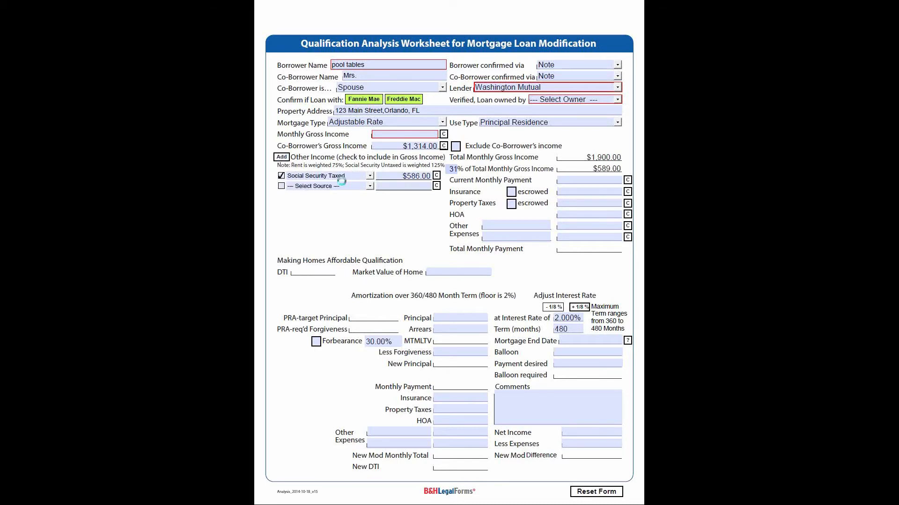
pyautogui.click(370, 187)
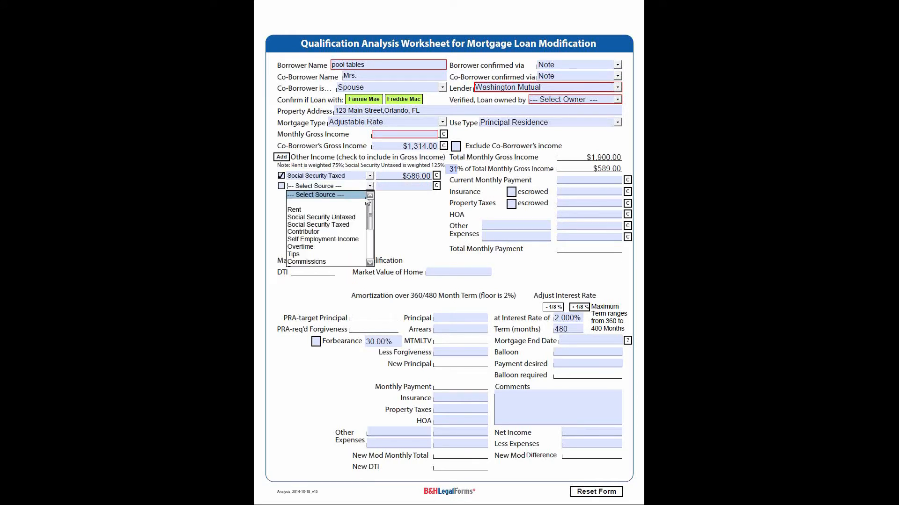
pyautogui.click(338, 239)
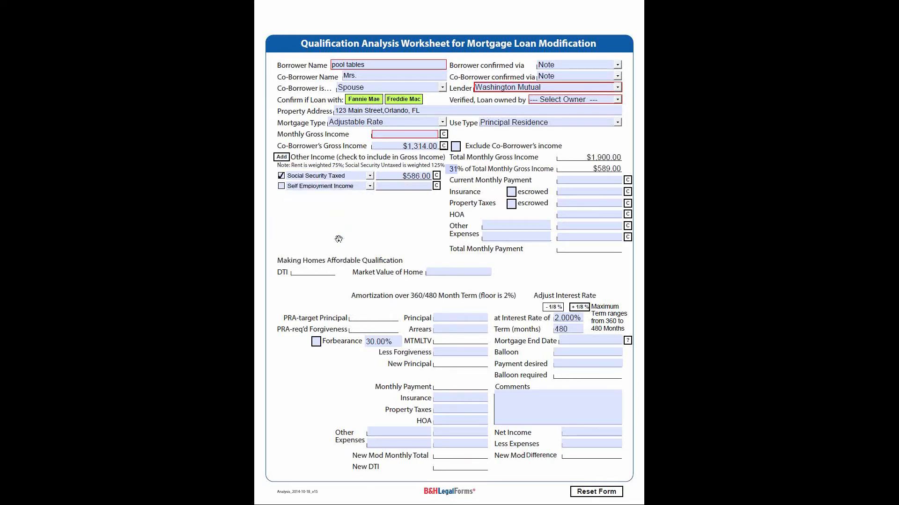
pyautogui.click(412, 187)
pyautogui.write('3073')
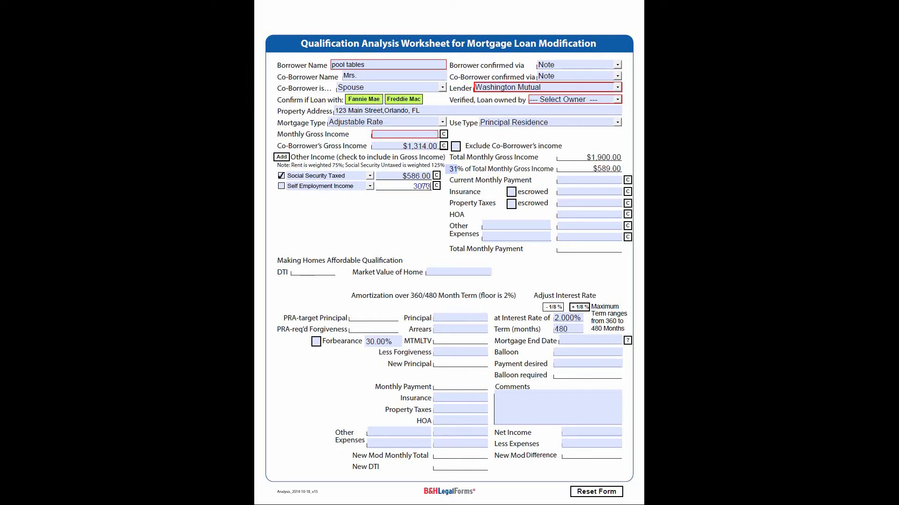
pyautogui.write('.29')
pyautogui.press('Tab')
pyautogui.click(281, 187)
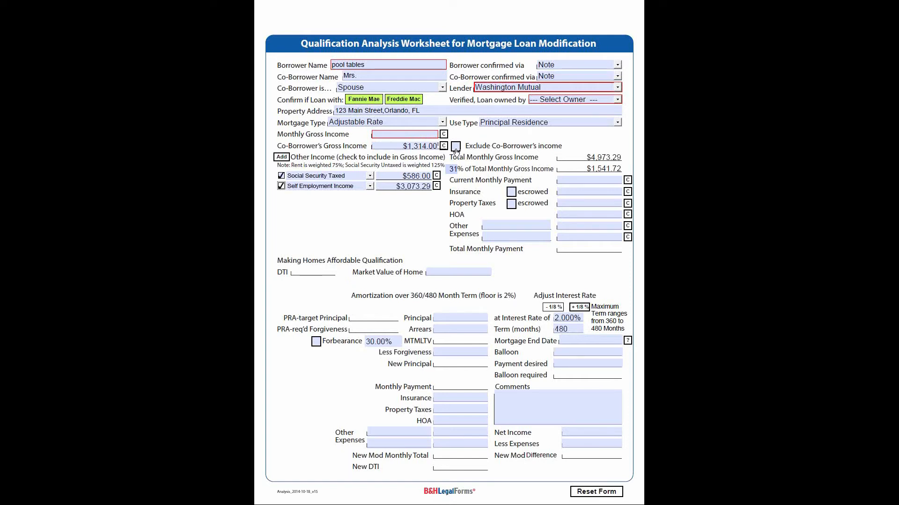
# - Enter a current monthly payment of $2,218.04 and a monthly insurance cost of $361.24
pyautogui.click(594, 183)
pyautogui.write('2,218')
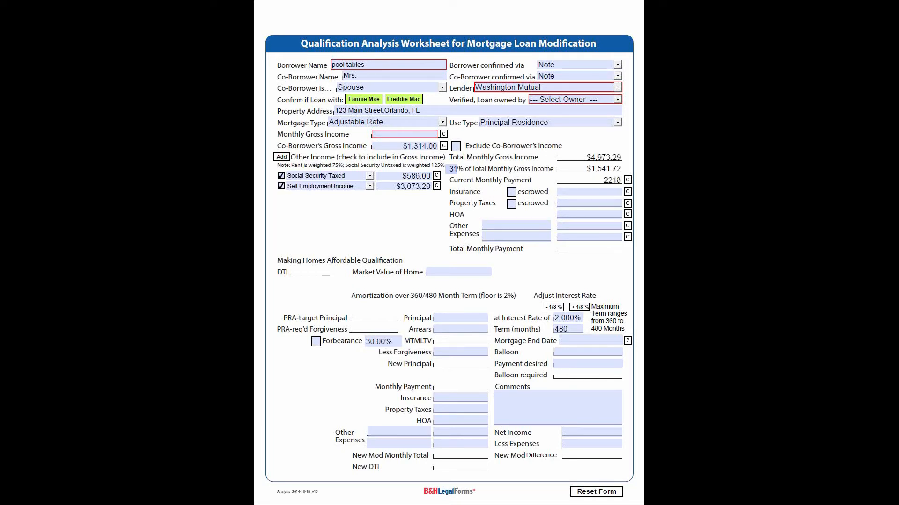
pyautogui.write('.04')
pyautogui.press('Tab')
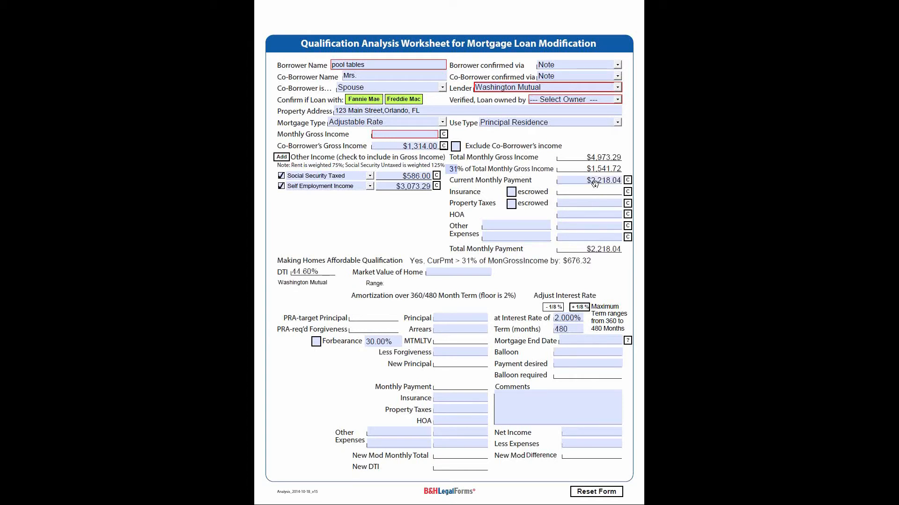
pyautogui.write('361.24')
pyautogui.press('Tab')
# - Enter monthly property taxes of $333.00 in the current expenses
pyautogui.click(595, 204)
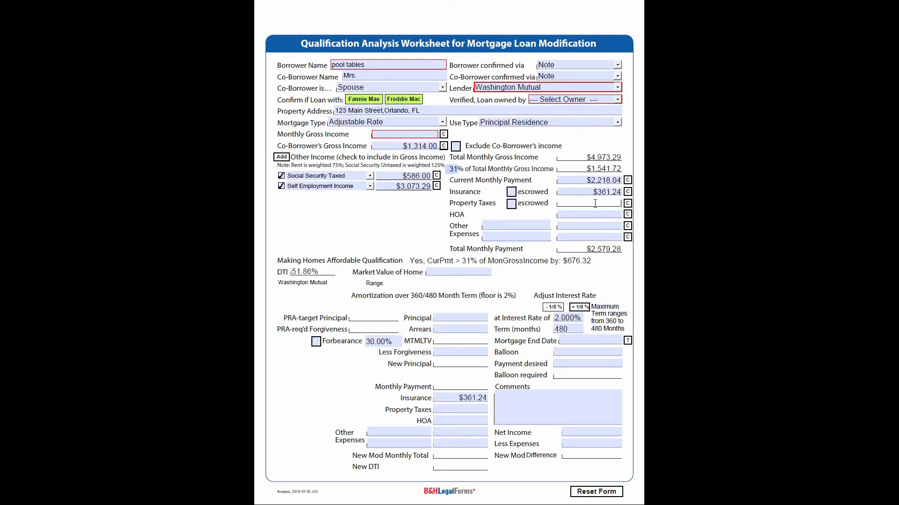
pyautogui.write('333')
pyautogui.press('Tab')
# - Enter HOA dues of $220 and convert them to a monthly amount as a quarterly value
pyautogui.click(595, 214)
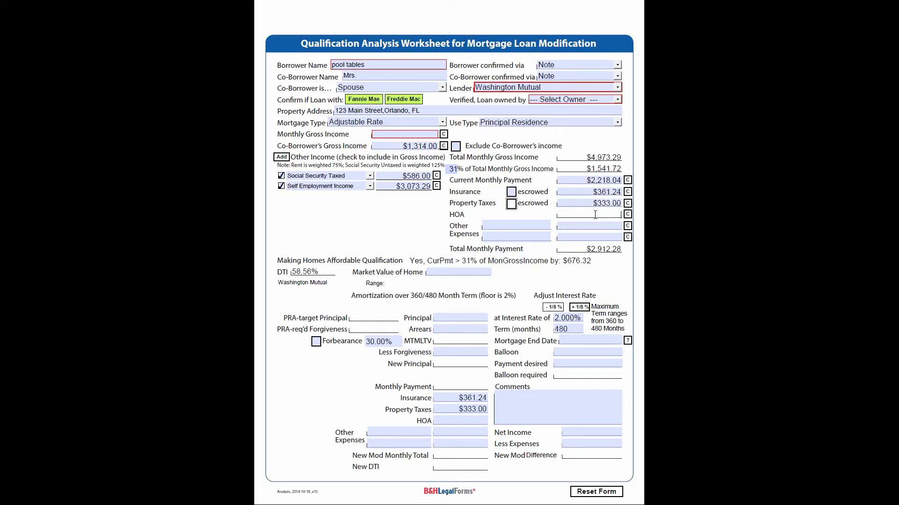
pyautogui.write('220')
pyautogui.press('Tab')
pyautogui.click(628, 215)
pyautogui.moveTo(645, 222)
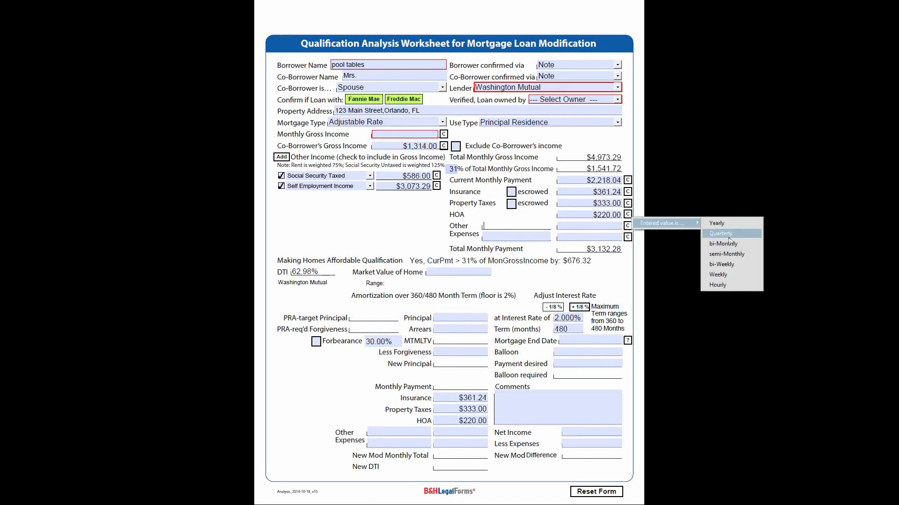
pyautogui.click(721, 234)
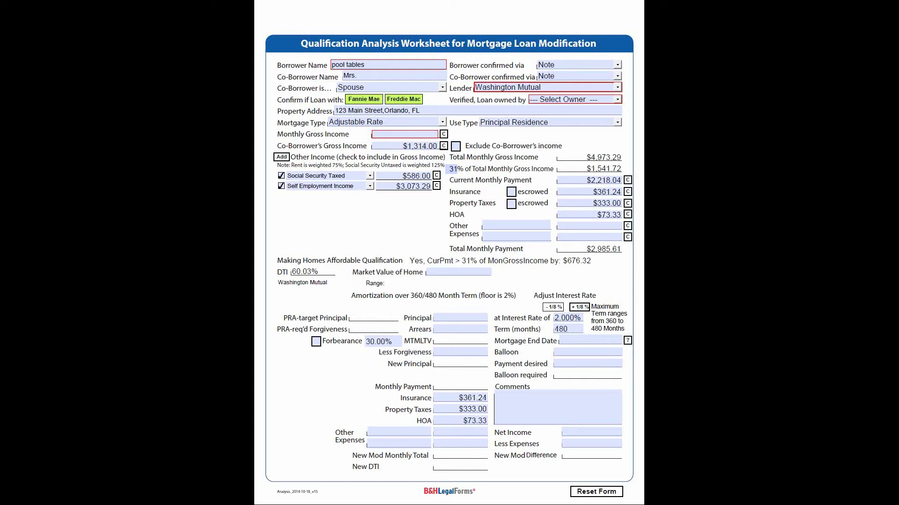
# - Set the market value of the home to $260,000
pyautogui.click(469, 275)
pyautogui.write('260')
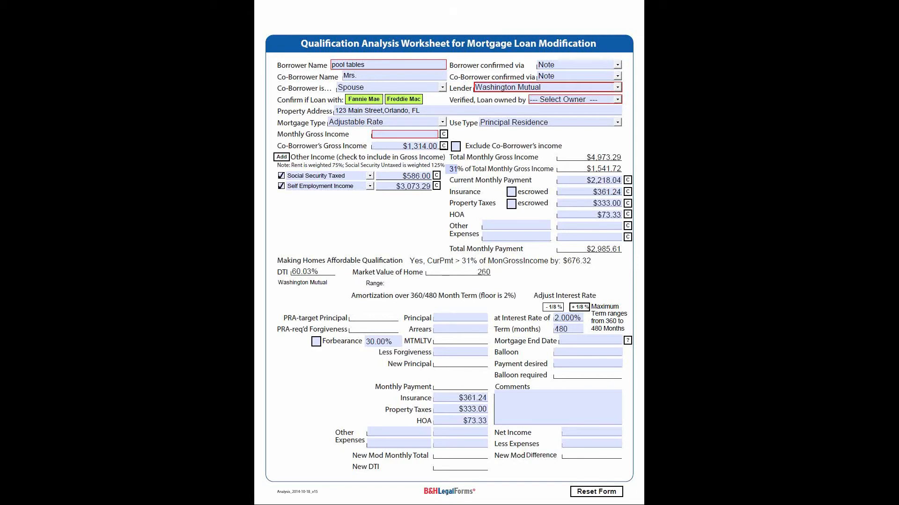
pyautogui.write(',000')
pyautogui.press('Tab')
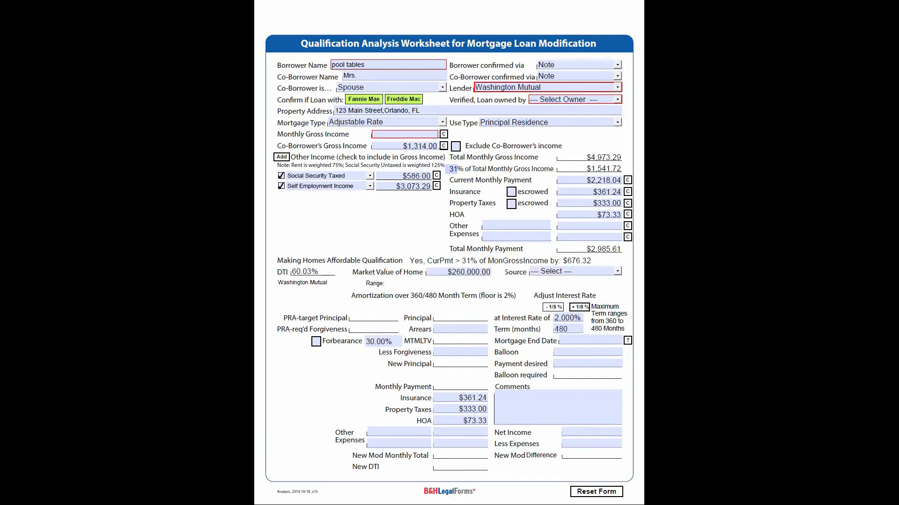
# - Fill in the loan's principal as $243,081.49 and its arrears as $50,028.71
pyautogui.write('243,')
pyautogui.write('081')
pyautogui.write('.49')
pyautogui.press('Tab')
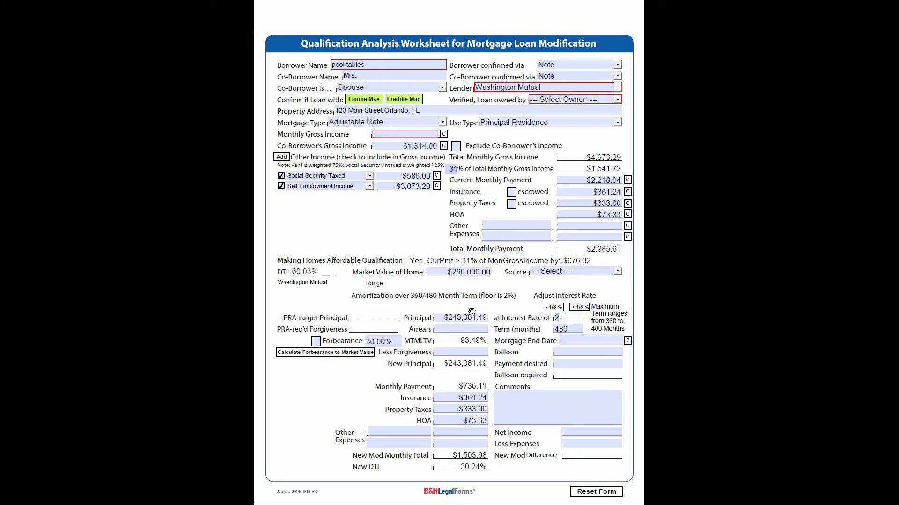
pyautogui.click(478, 330)
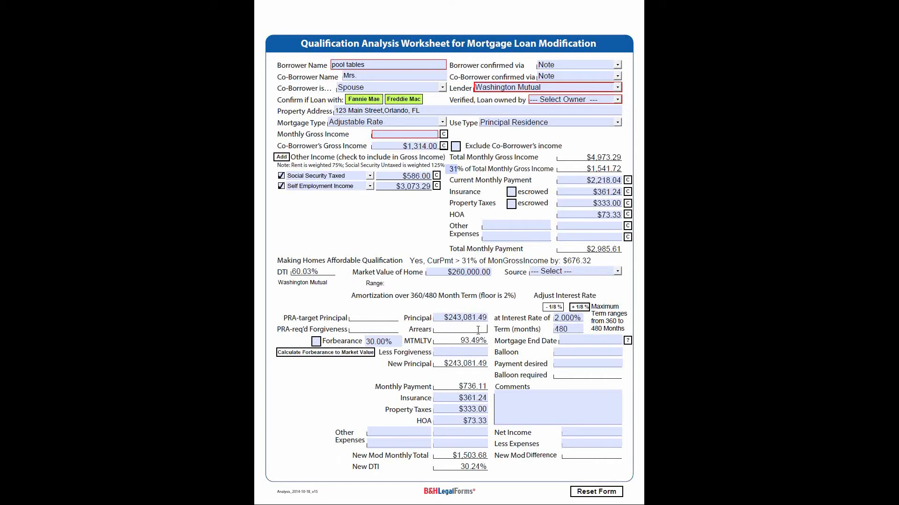
pyautogui.write('50028.71')
pyautogui.press('Tab')
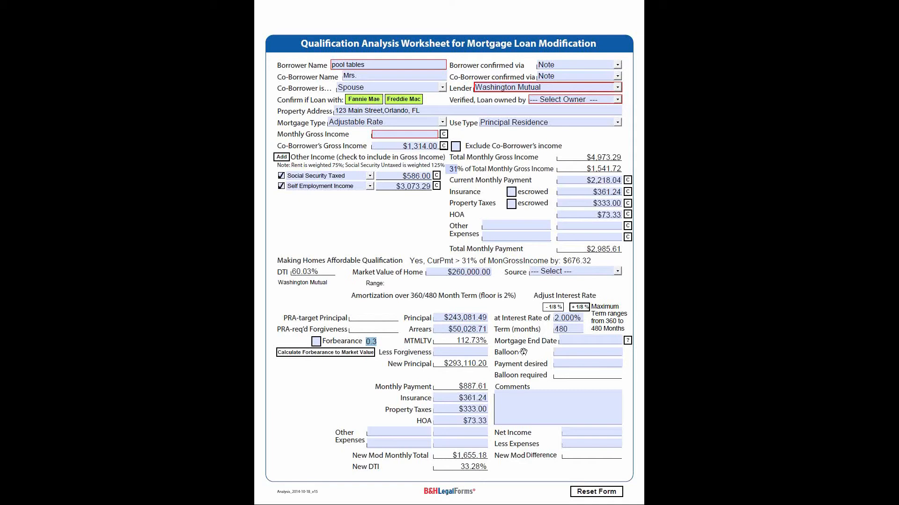
# - Turn on forbearance to calculate the modified payment with reduced principal
pyautogui.click(561, 330)
pyautogui.click(561, 339)
pyautogui.click(317, 342)
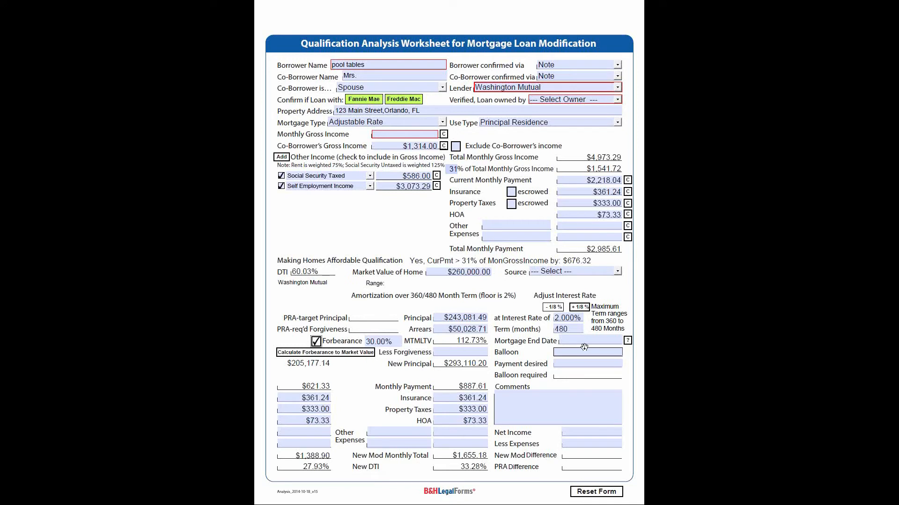
# - Set the forbearance percentage to 20%
pyautogui.click(568, 359)
pyautogui.click(501, 367)
pyautogui.click(372, 343)
pyautogui.click(372, 342)
pyautogui.press('BackSpace')
pyautogui.write('2')
pyautogui.press('Tab')
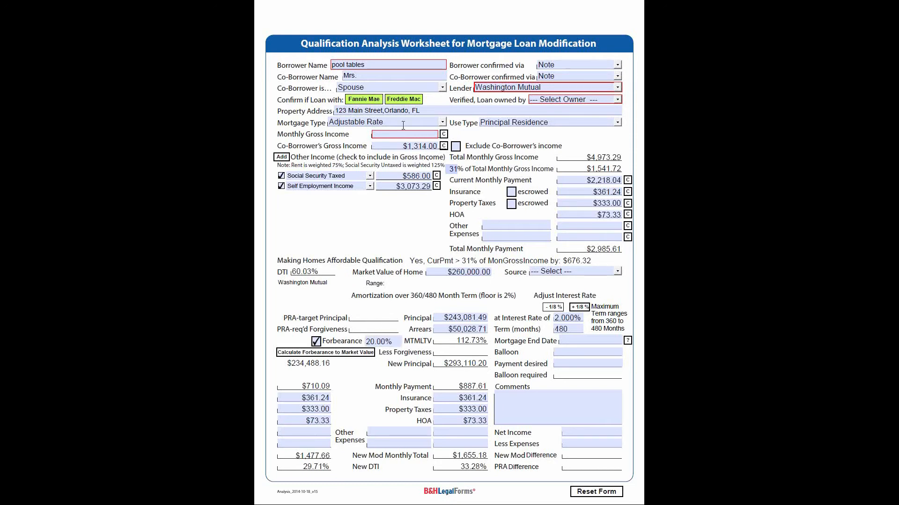
# - Reset the worksheet and enter the next borrower's first name
pyautogui.click(596, 492)
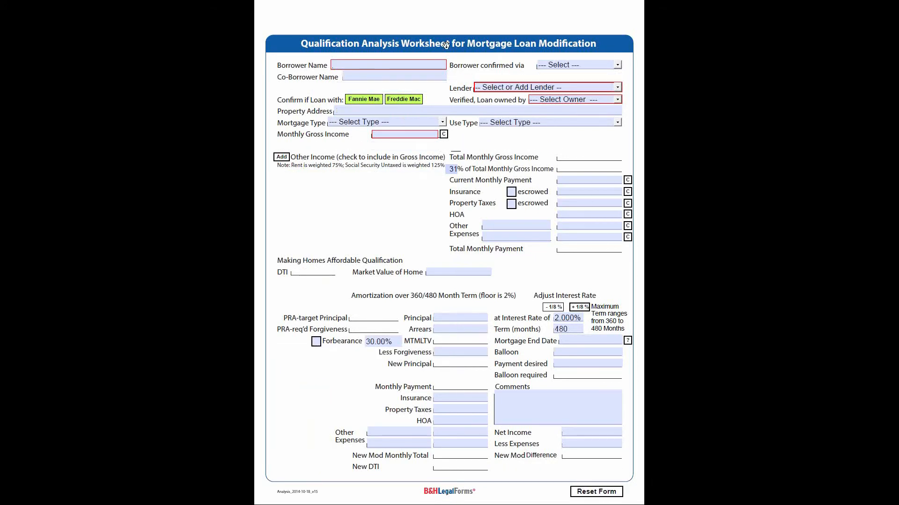
pyautogui.click(382, 65)
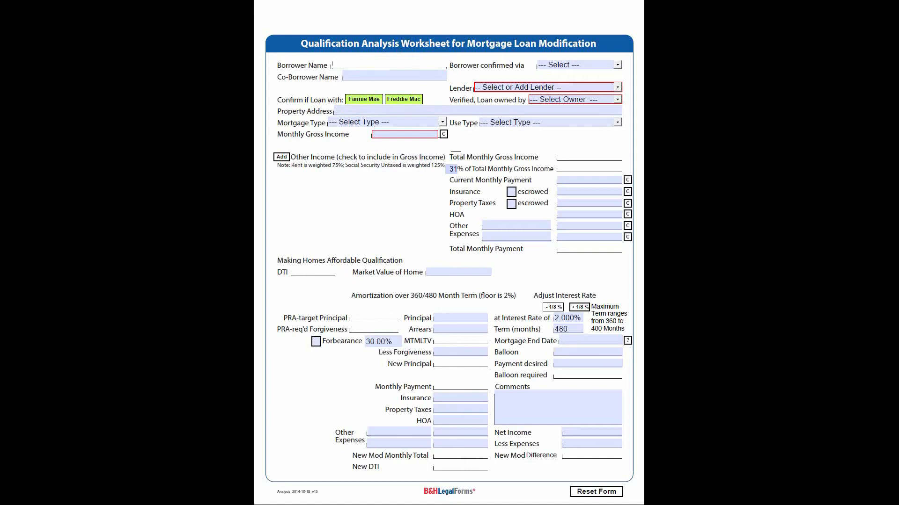
pyautogui.write('Joh')
pyautogui.press('BackSpace')
pyautogui.press('BackSpace')
pyautogui.press('BackSpace')
pyautogui.write('Pam')
pyautogui.press('Tab')
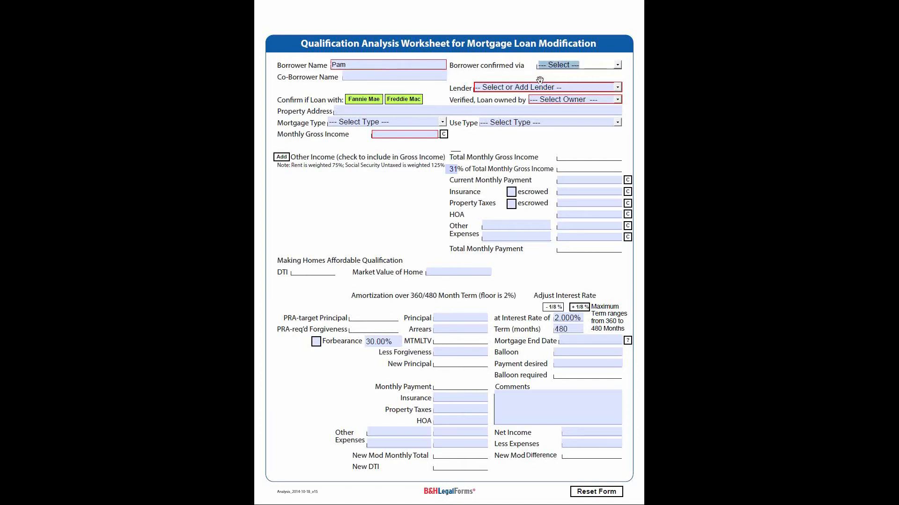
# - Confirm the borrower via Mortgage Statement, with Bank of America as lender and Non-GSE as the verified loan owner
pyautogui.click(618, 66)
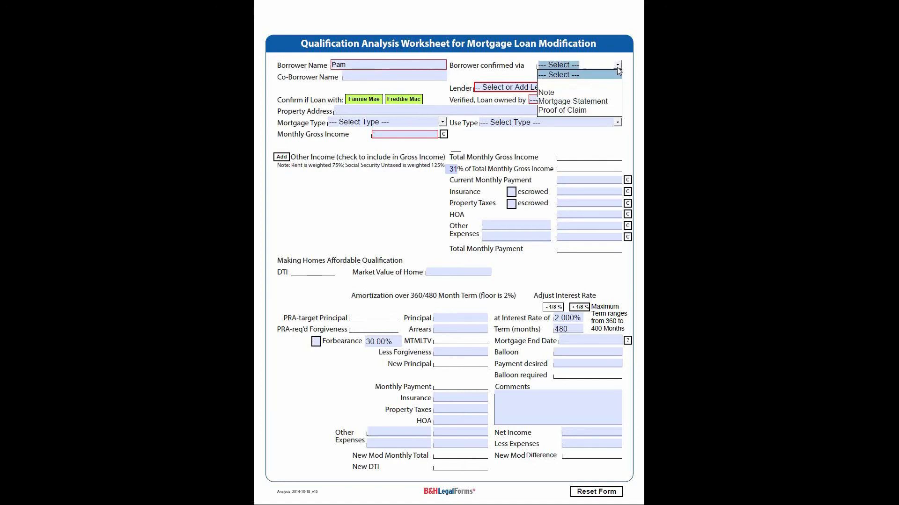
pyautogui.click(582, 101)
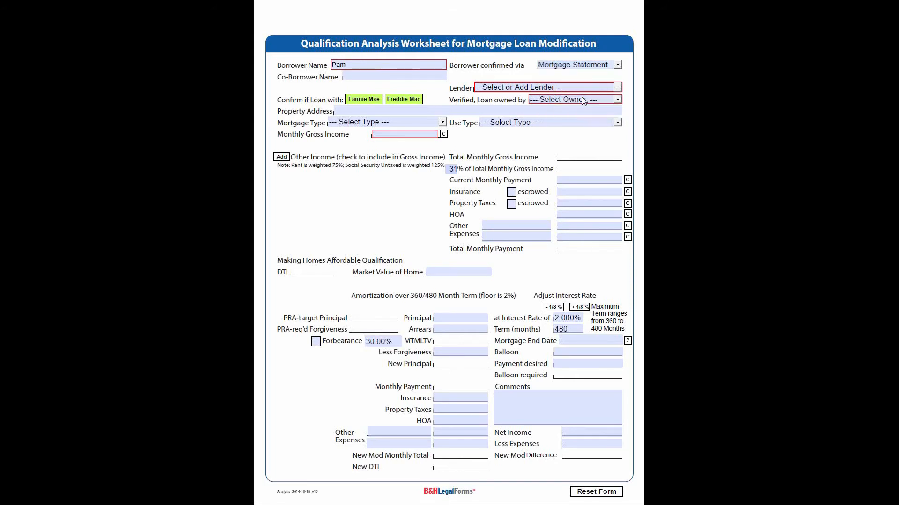
pyautogui.click(616, 88)
pyautogui.click(540, 124)
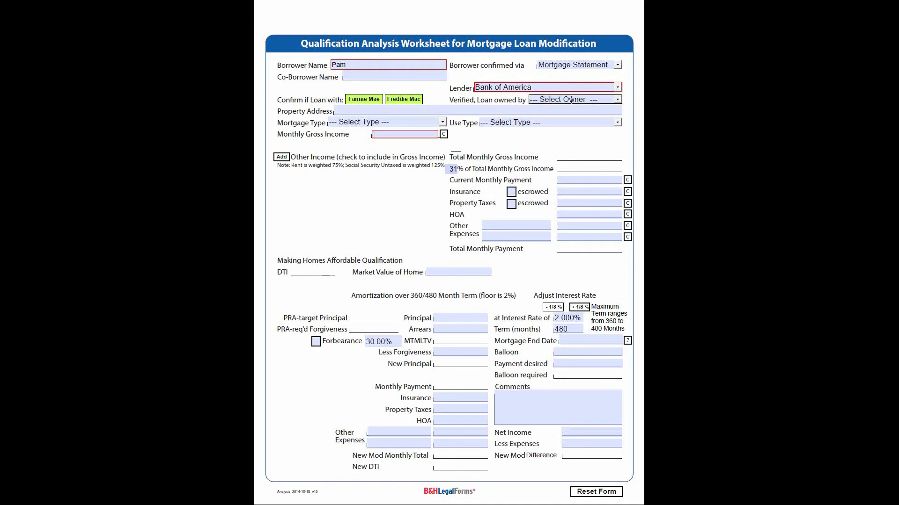
pyautogui.click(618, 100)
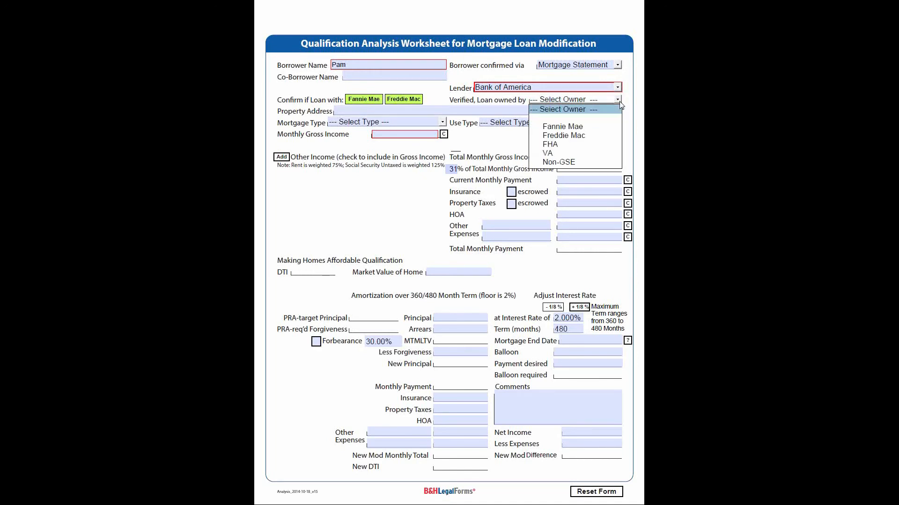
pyautogui.click(579, 162)
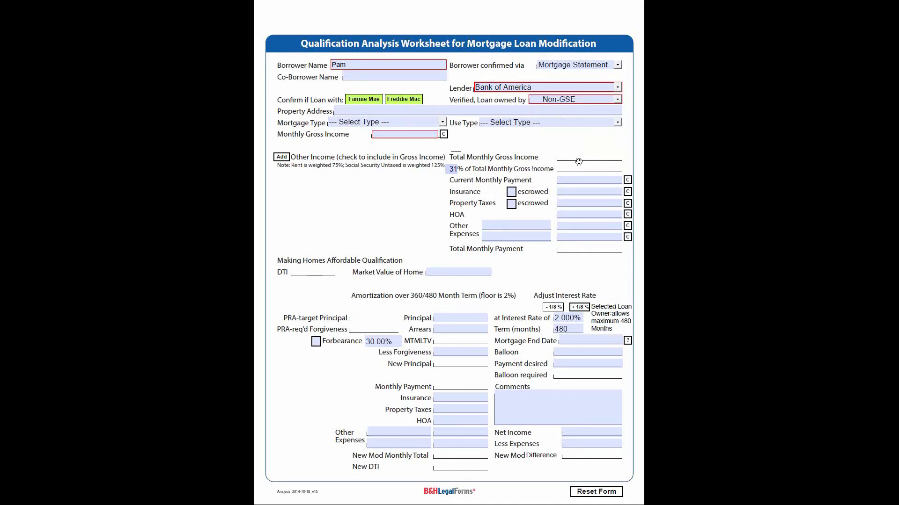
# - Fill in the property address and set the mortgage type to Adjustable Rate and the use type to Principal Residence
pyautogui.click(433, 110)
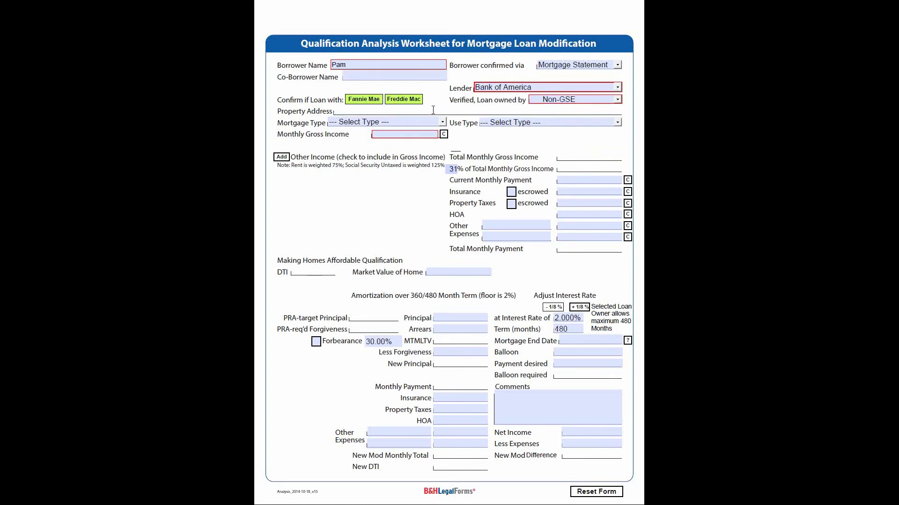
pyautogui.write('123 Main Street, Orlando')
pyautogui.press('Tab')
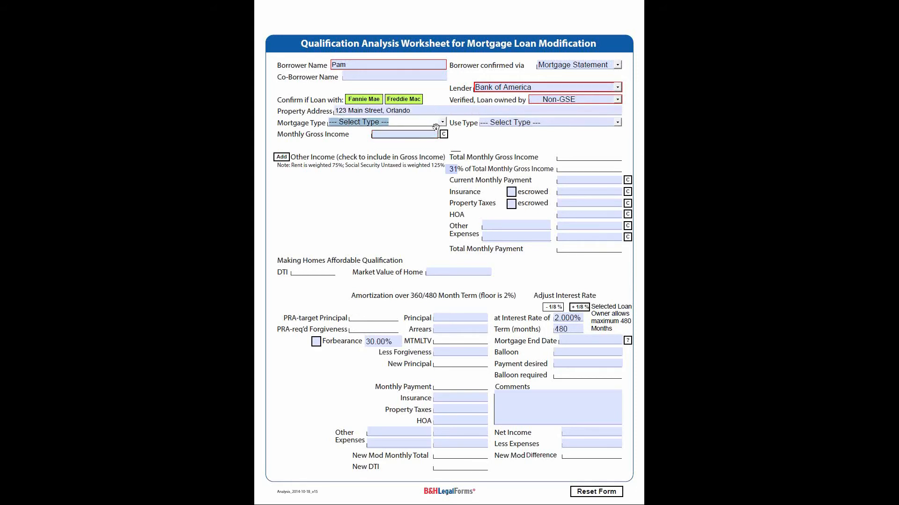
pyautogui.click(443, 124)
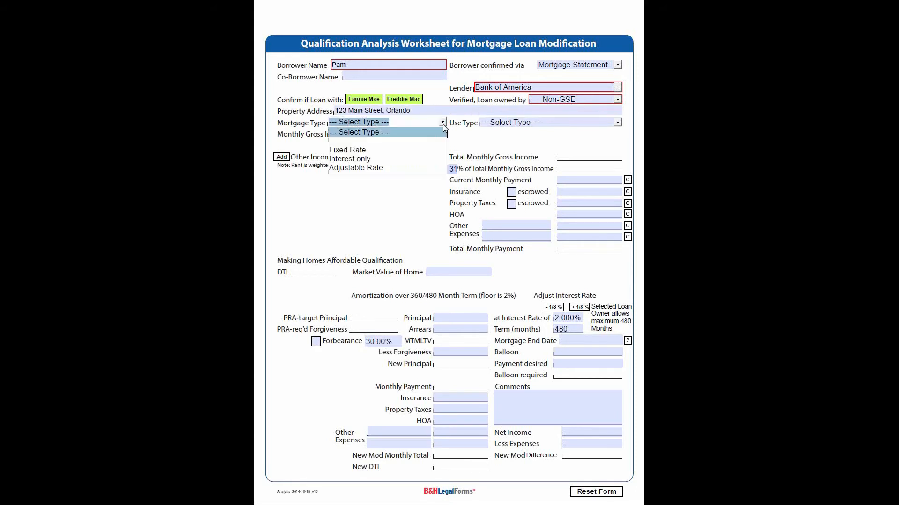
pyautogui.click(377, 170)
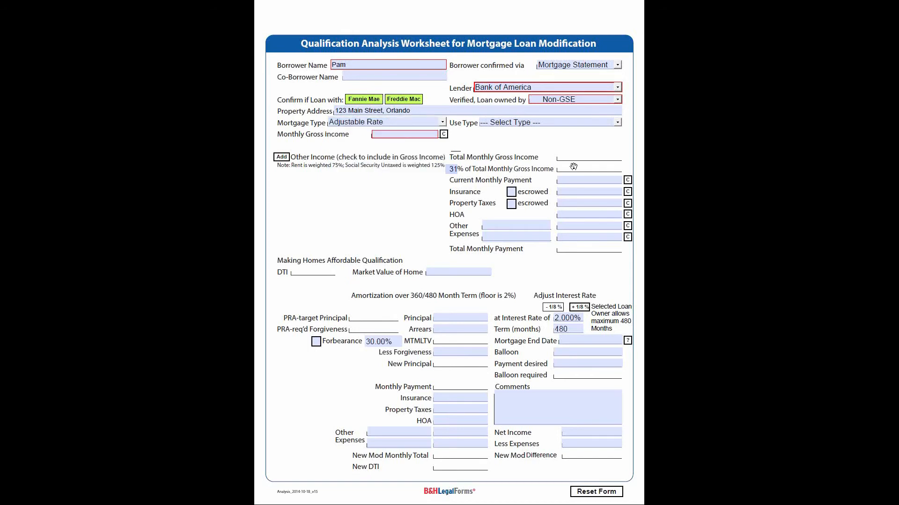
pyautogui.click(617, 124)
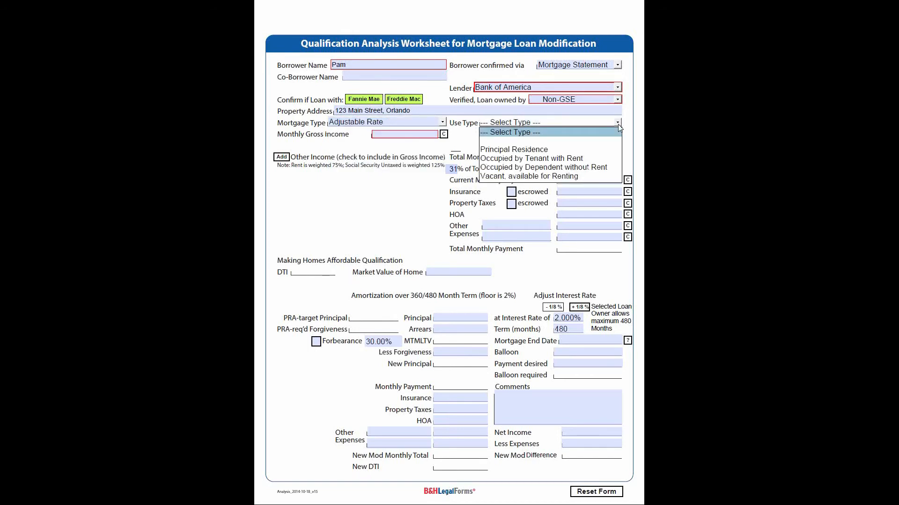
pyautogui.click(557, 150)
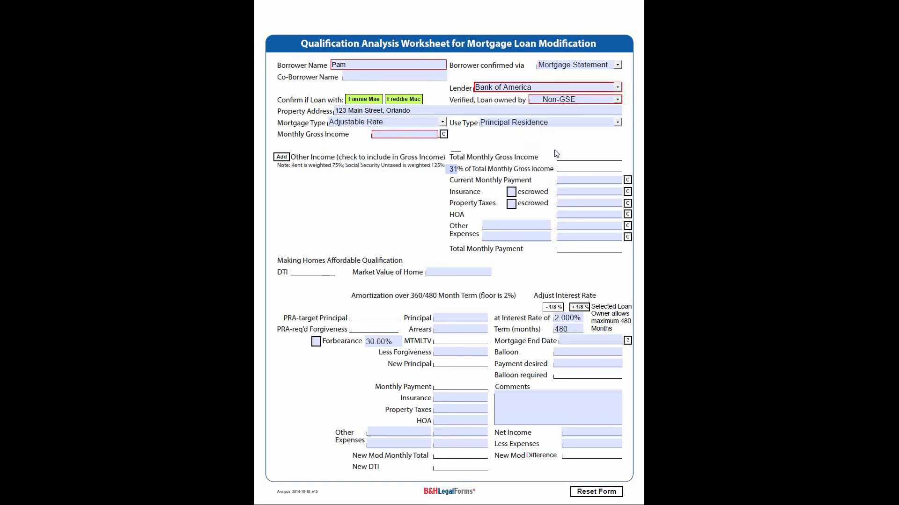
# - Enter a monthly gross income of $3,030.96 and a current monthly payment of $1,938.85
pyautogui.click(401, 136)
pyautogui.write('3,030.96')
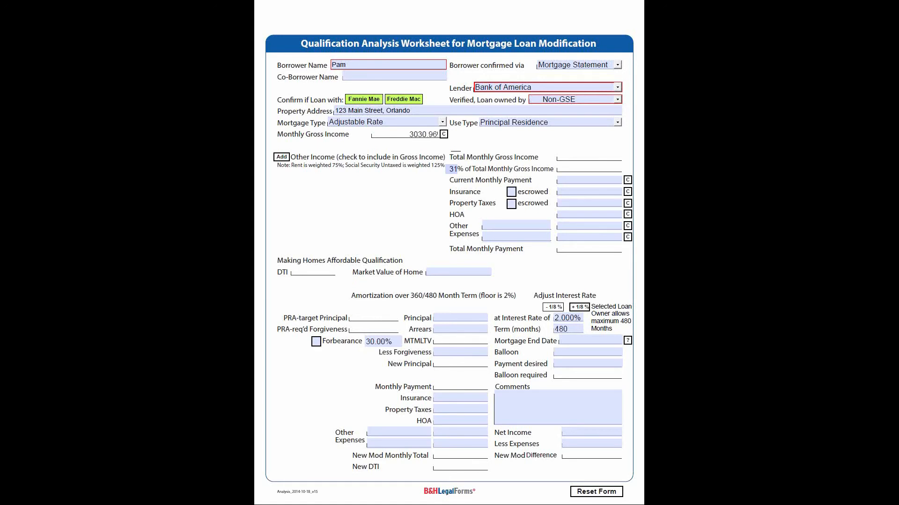
pyautogui.press('Tab')
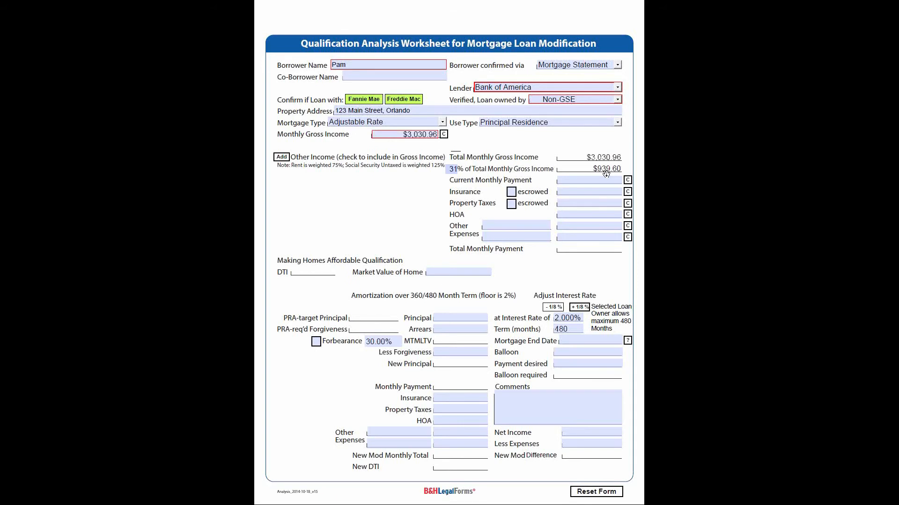
pyautogui.click(589, 180)
pyautogui.write('1,938.85')
pyautogui.press('Tab')
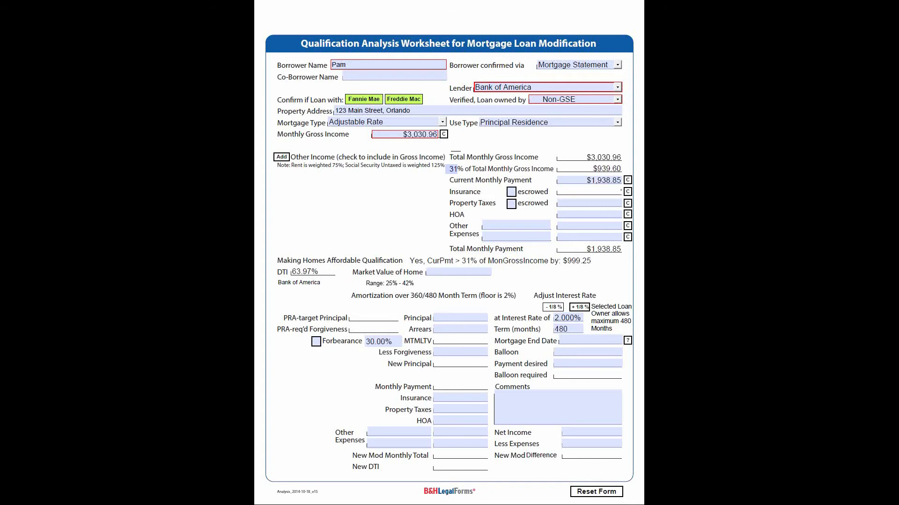
# - Enter $77.94 for insurance and $132.33 for property taxes, marking both as escrowed
pyautogui.write('77.94')
pyautogui.press('Tab')
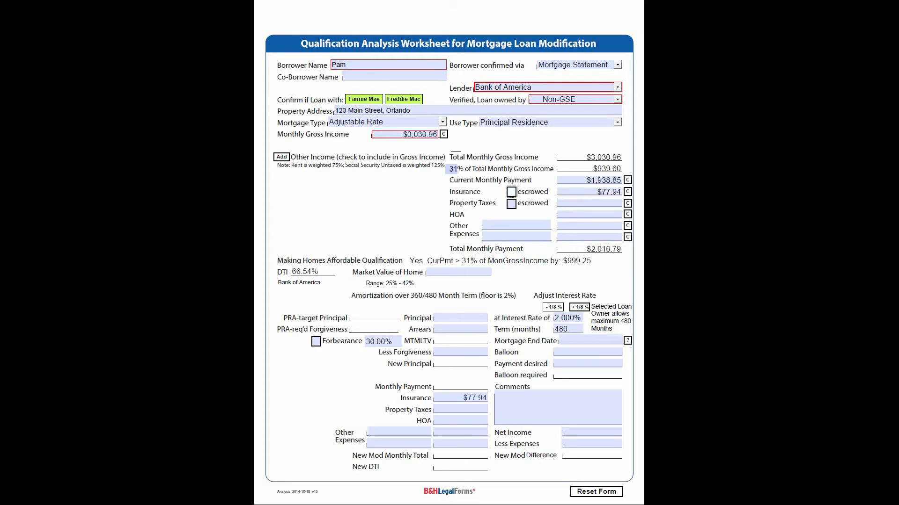
pyautogui.click(598, 204)
pyautogui.write('132.33')
pyautogui.press('Tab')
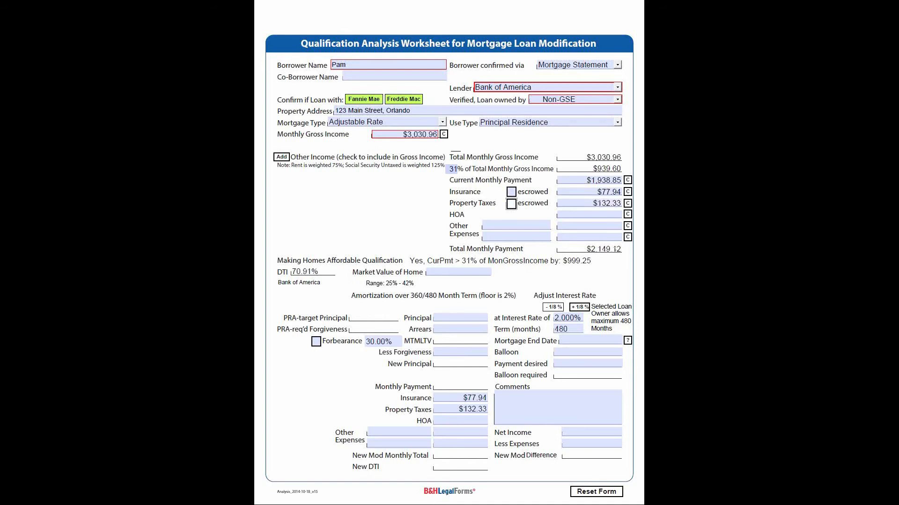
pyautogui.click(511, 204)
pyautogui.click(511, 192)
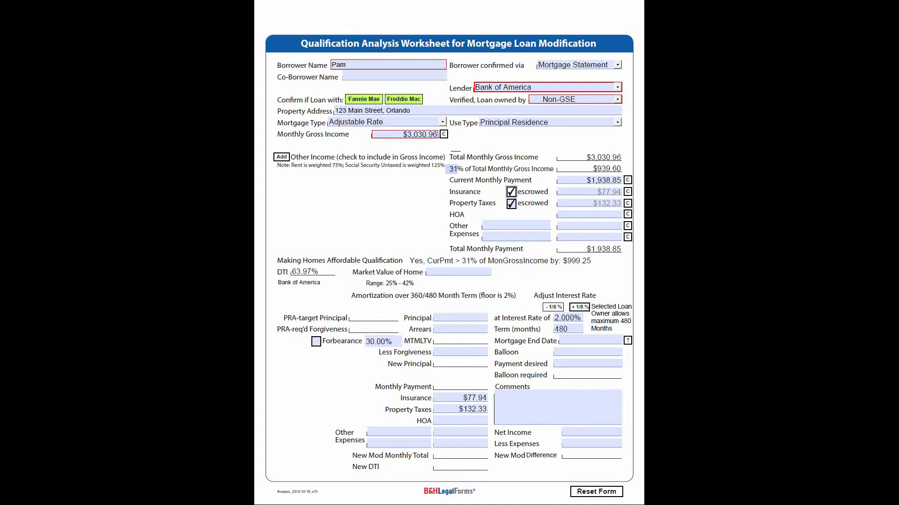
# - Set the home's market value to $172,500 with Zillow as the source
pyautogui.click(460, 273)
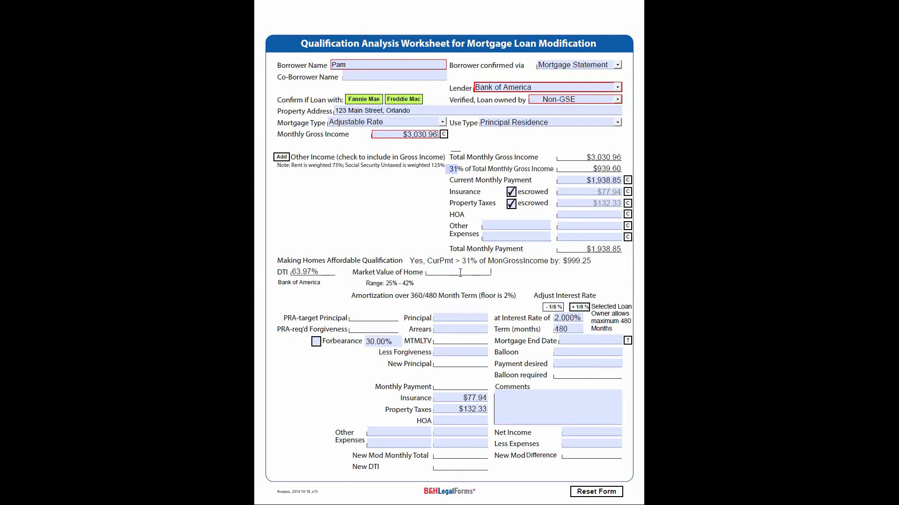
pyautogui.write('172500')
pyautogui.press('Tab')
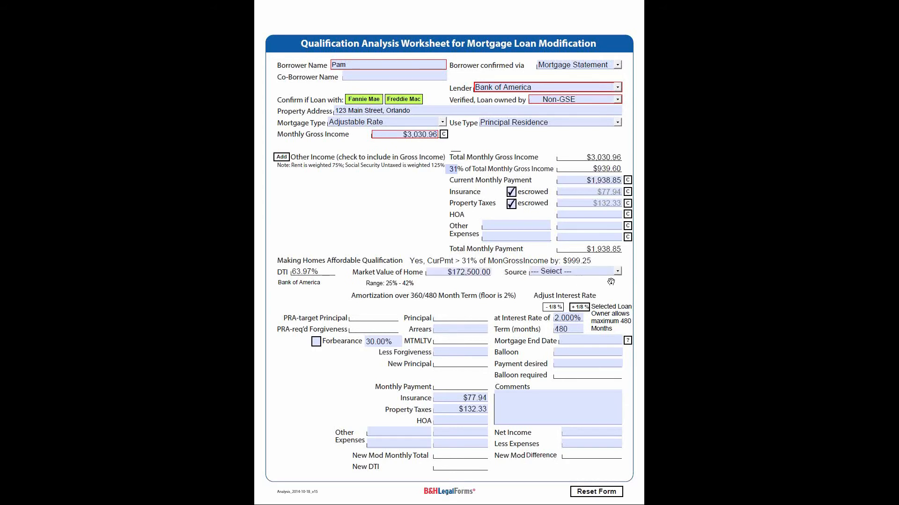
pyautogui.click(616, 274)
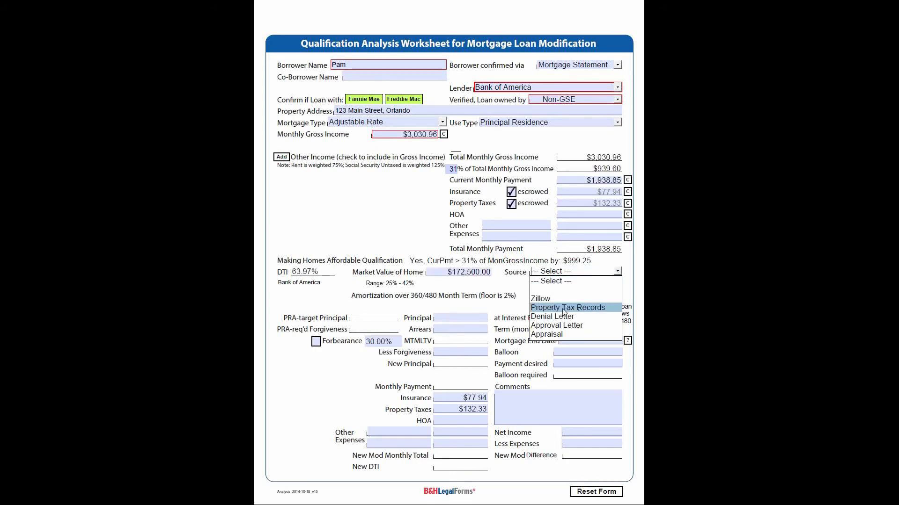
pyautogui.click(534, 303)
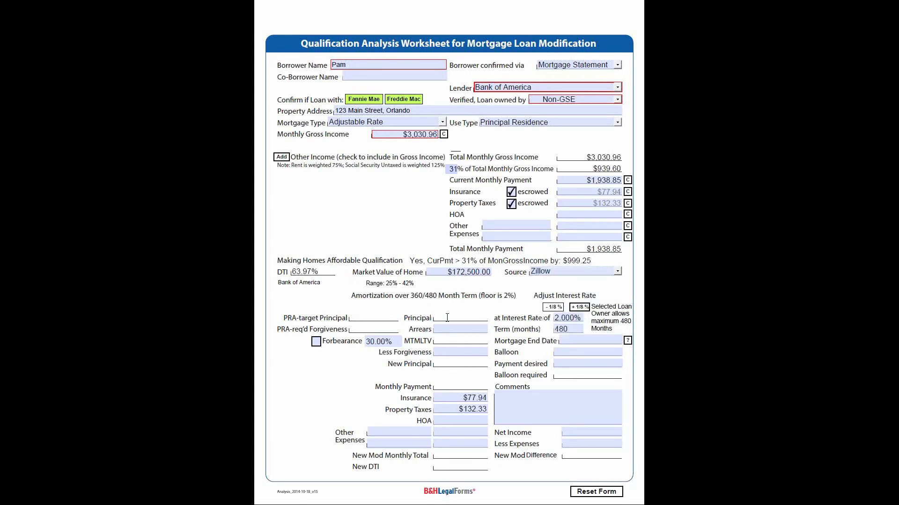
# - Enter $251,165.82 as the loan principal and move on to the arrears amount
pyautogui.write('251,165.82')
pyautogui.press('Tab')
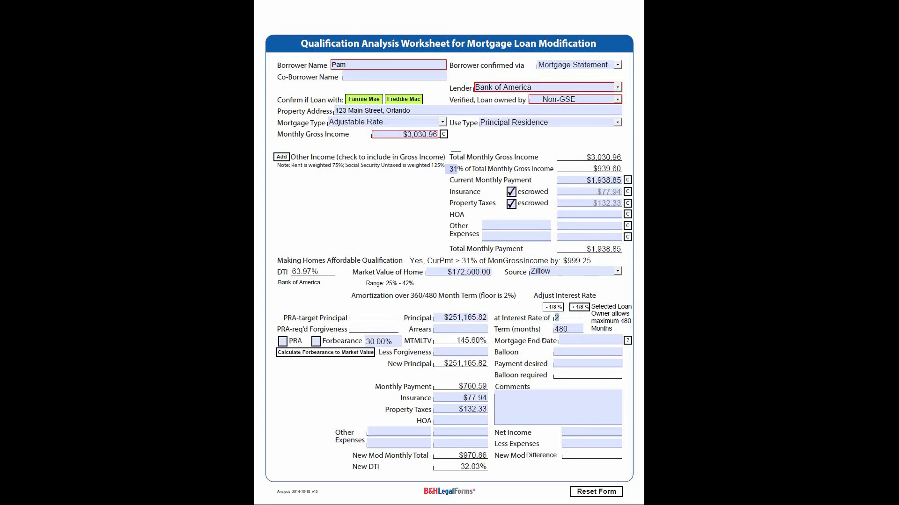
pyautogui.click(454, 330)
pyautogui.write('251165.82')
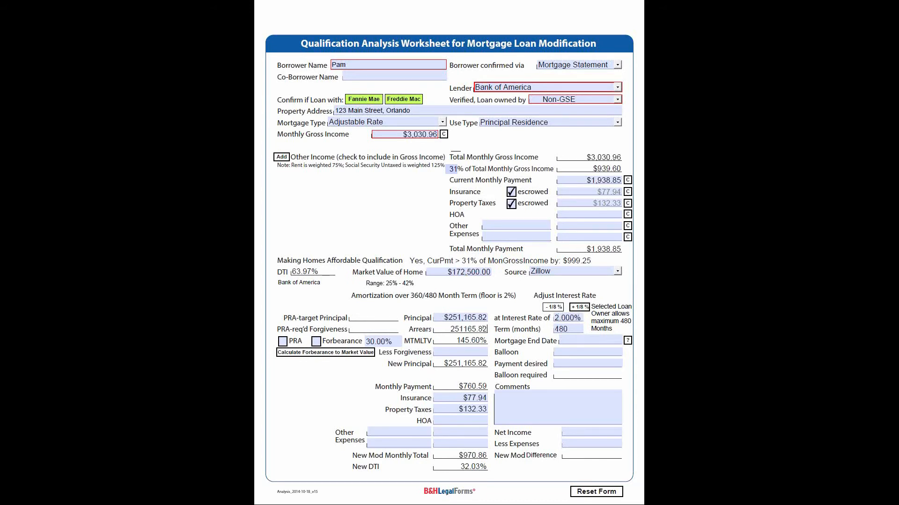
pyautogui.press('BackSpace')
pyautogui.press('BackSpace')
pyautogui.press('BackSpace')
pyautogui.press('BackSpace')
pyautogui.press('BackSpace')
pyautogui.press('BackSpace')
pyautogui.press('BackSpace')
pyautogui.press('BackSpace')
pyautogui.press('BackSpace')
# - Fill in the loan's arrears as $154,835.17
pyautogui.write('154,835.17')
pyautogui.press('Tab')
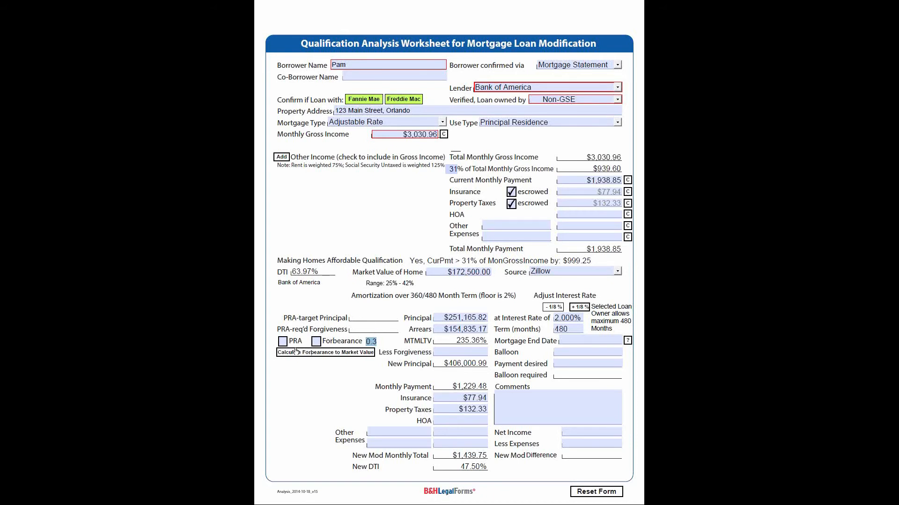
# - Turn on the PRA calculation and raise the interest rate in 1/8% increments to 4.875%
pyautogui.click(282, 341)
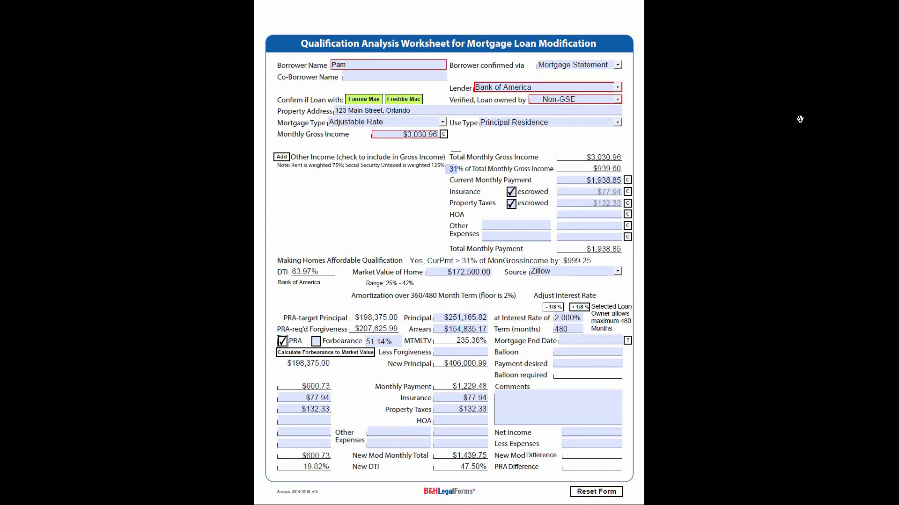
pyautogui.click(584, 309)
pyautogui.click(580, 307)
pyautogui.click(580, 307)
pyautogui.click(580, 307)
pyautogui.click(581, 308)
pyautogui.click(581, 308)
pyautogui.click(581, 308)
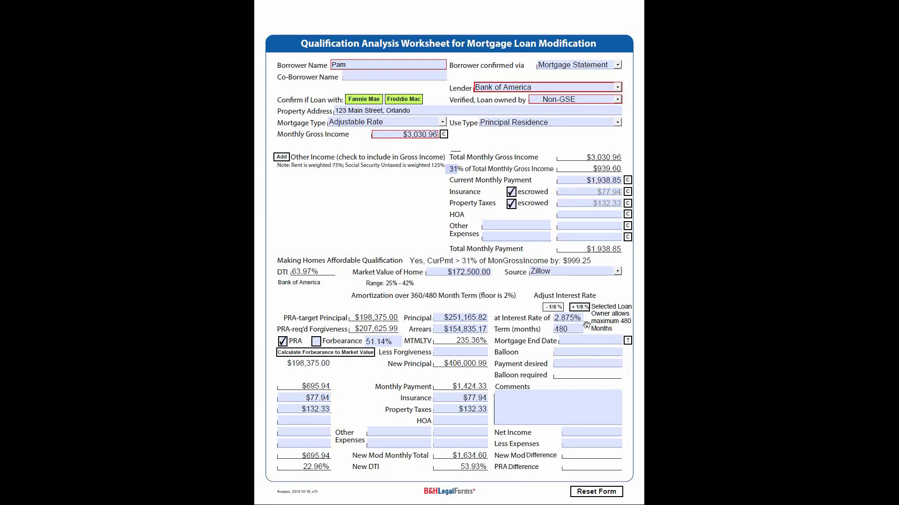
pyautogui.click(580, 309)
pyautogui.click(580, 308)
pyautogui.click(580, 308)
pyautogui.click(580, 308)
pyautogui.click(580, 308)
pyautogui.click(580, 308)
pyautogui.click(580, 308)
pyautogui.click(580, 308)
pyautogui.click(579, 309)
pyautogui.click(580, 309)
pyautogui.click(580, 307)
pyautogui.click(580, 307)
pyautogui.click(580, 307)
pyautogui.click(579, 307)
pyautogui.click(580, 307)
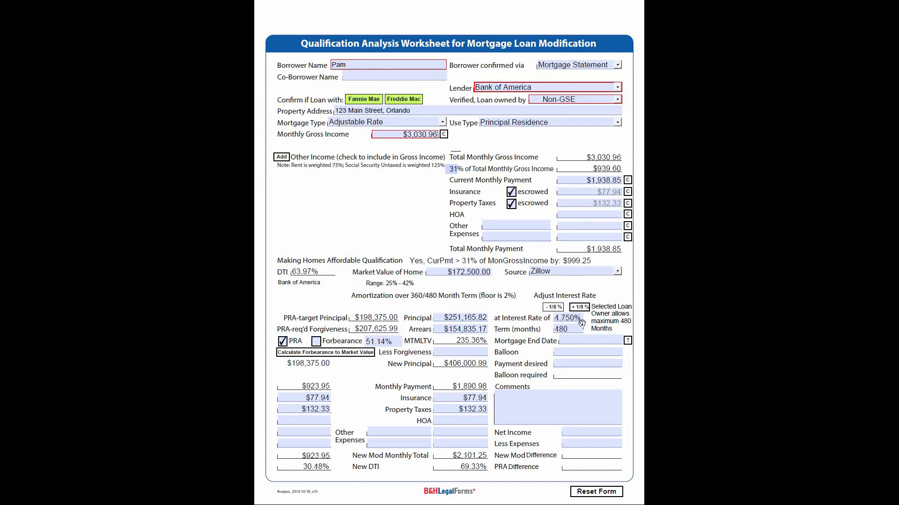
pyautogui.click(580, 308)
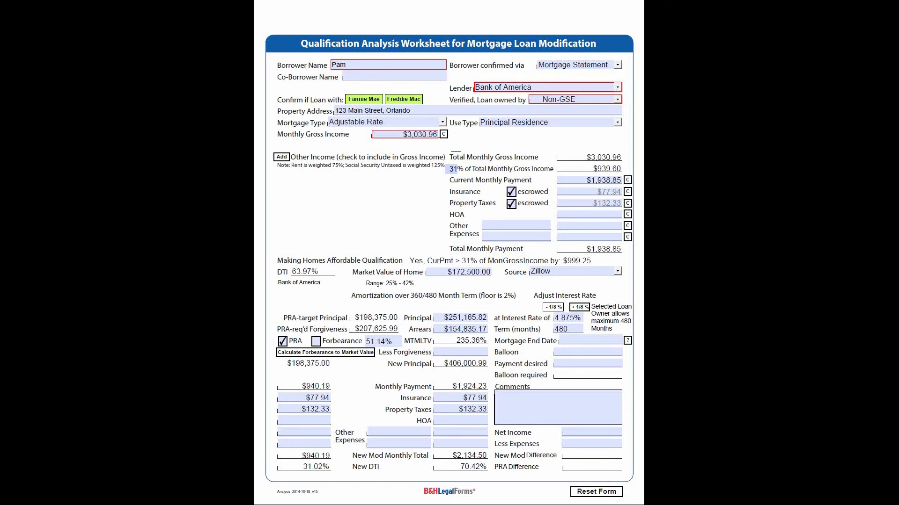
# - Clear the worksheet for a new example and fill in the new borrower's name
pyautogui.click(607, 495)
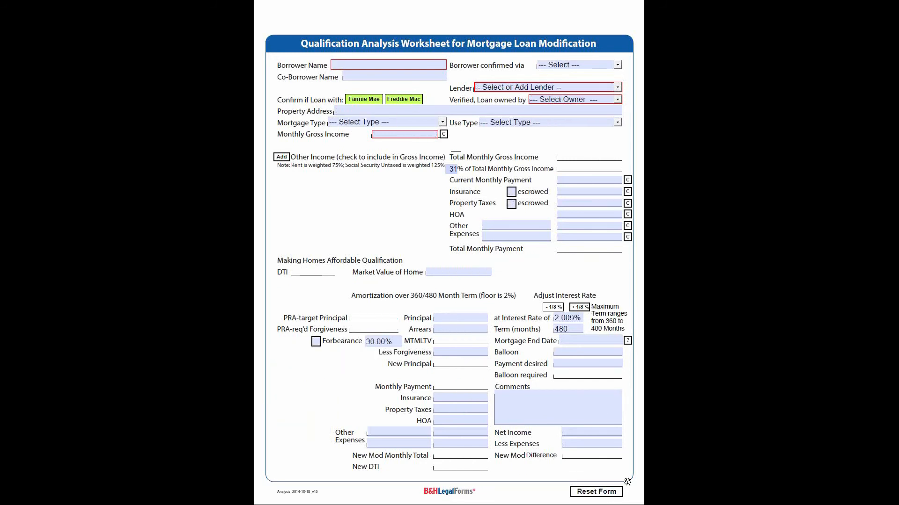
pyautogui.click(386, 66)
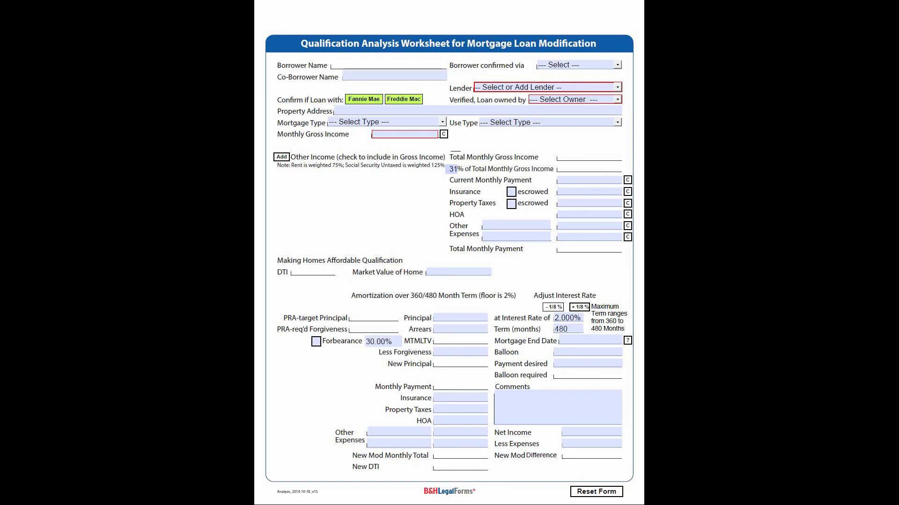
pyautogui.write('Long')
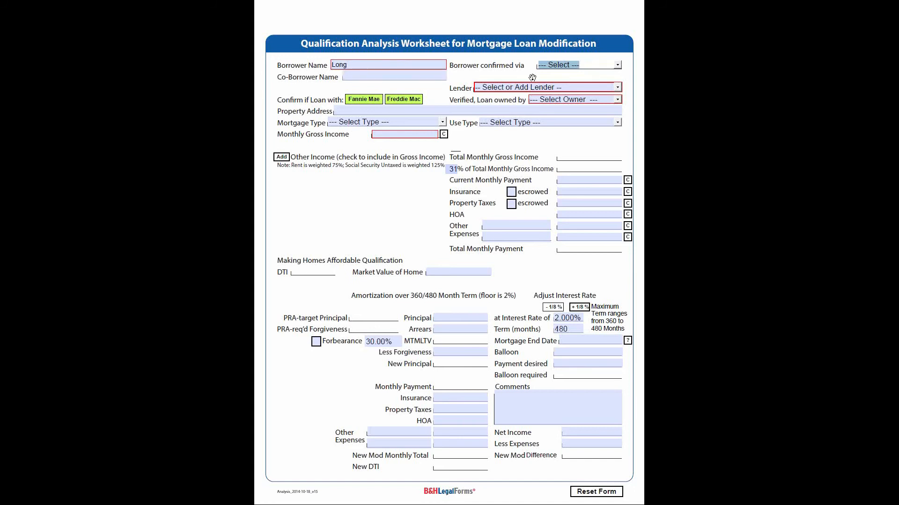
# - Confirm the new borrower via Mortgage Statement and choose Bank of America as the lender
pyautogui.click(618, 65)
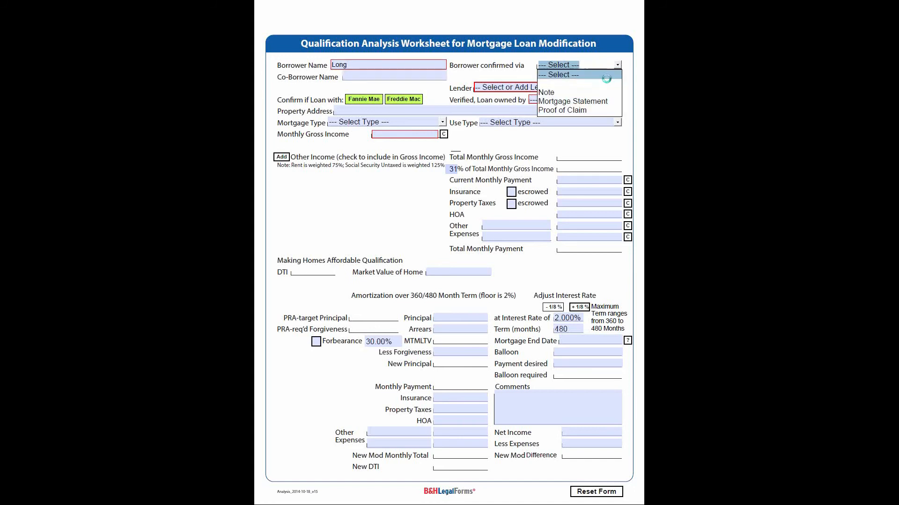
pyautogui.click(572, 100)
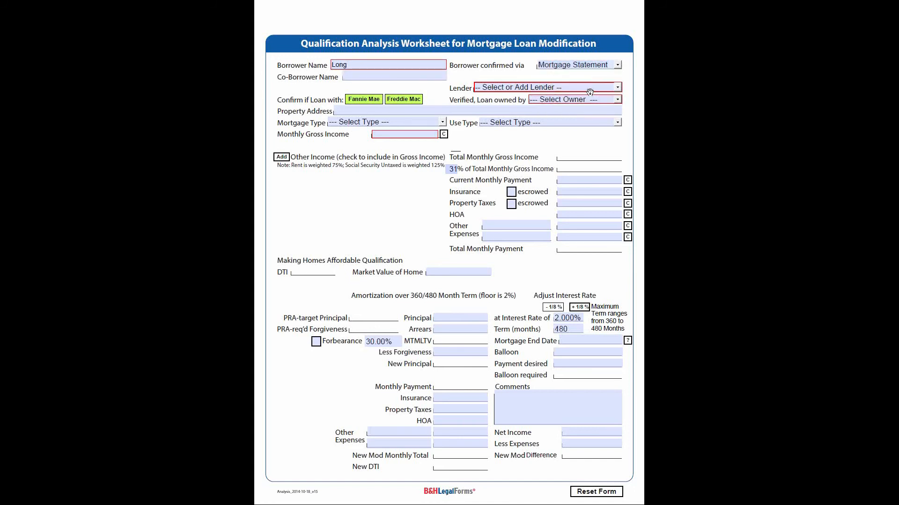
pyautogui.click(617, 87)
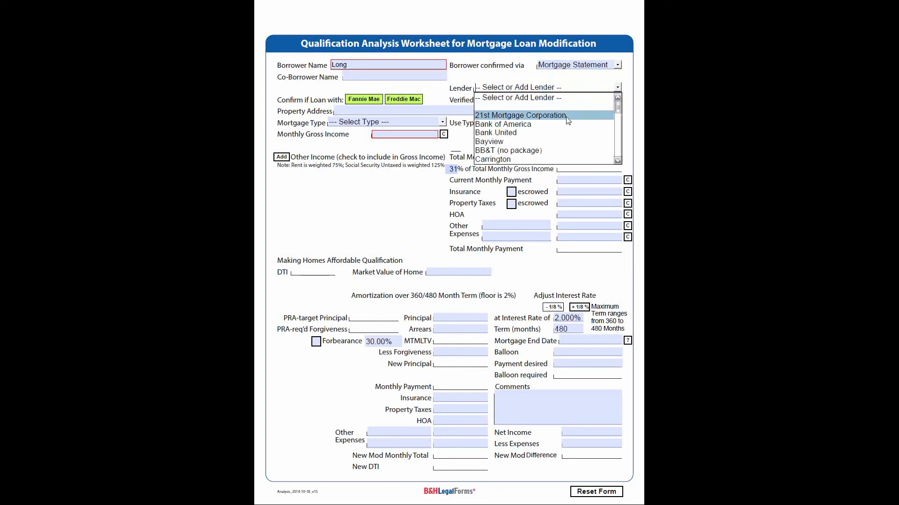
pyautogui.click(550, 125)
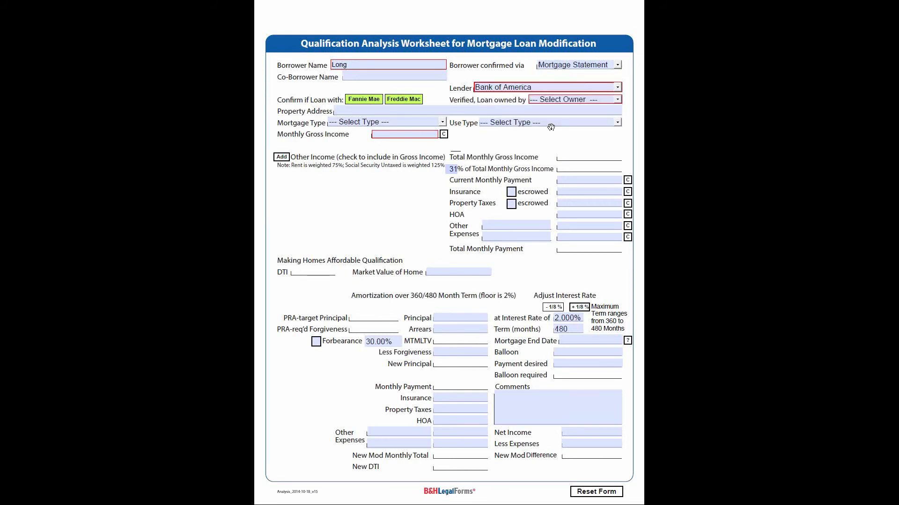
# - Record Fannie Mae as the verified loan owner and fill in a monthly gross income of $3,021.00
pyautogui.click(618, 100)
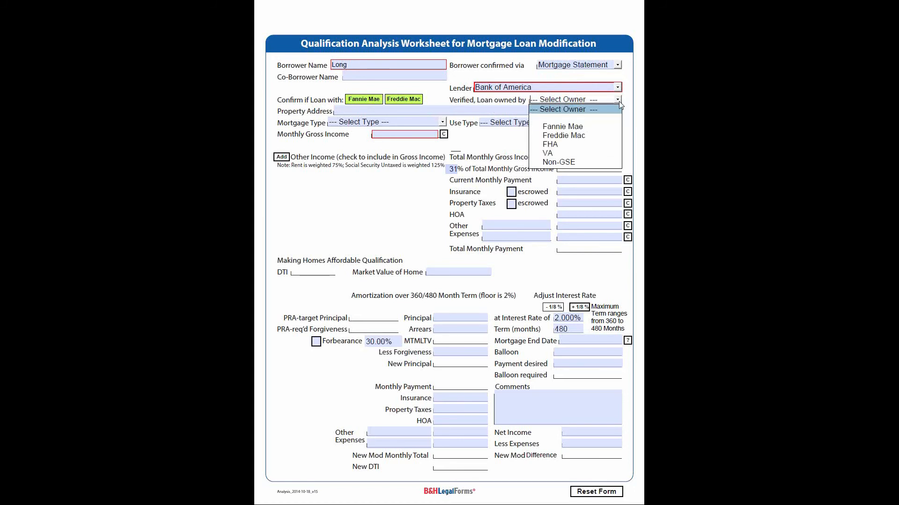
pyautogui.click(571, 126)
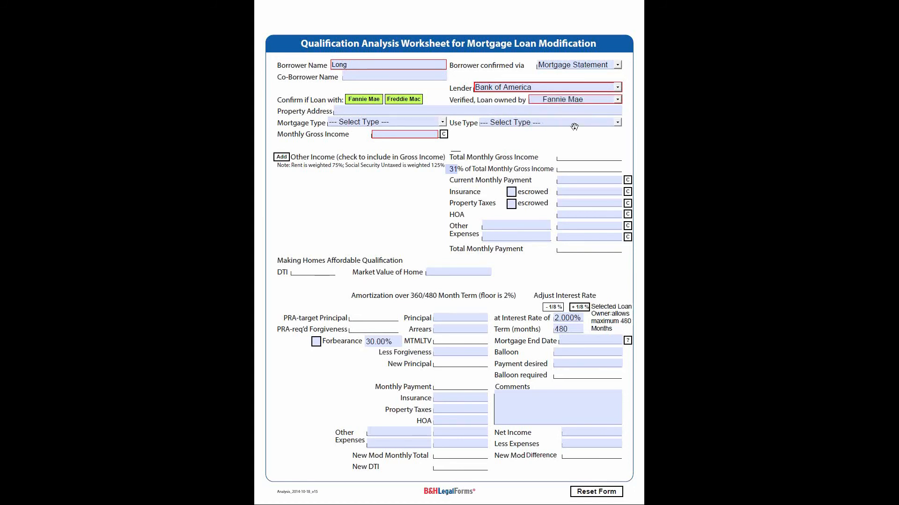
pyautogui.click(453, 111)
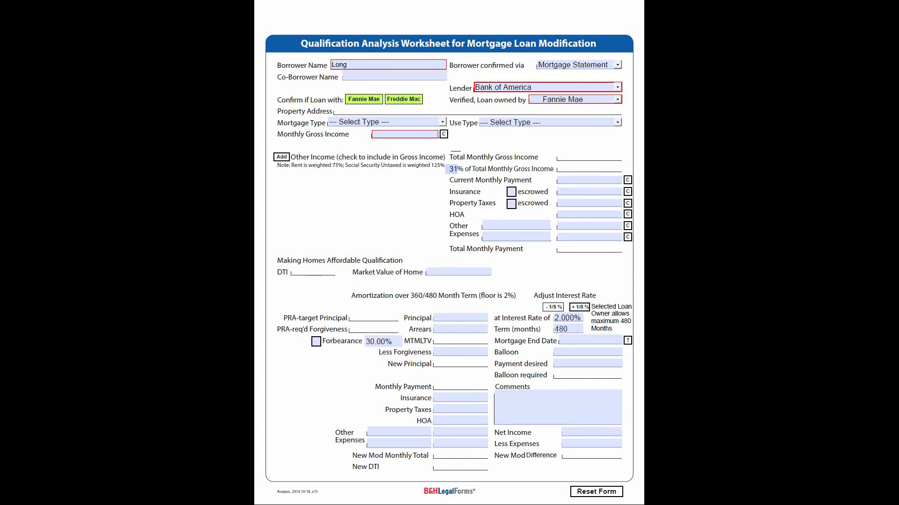
pyautogui.click(412, 135)
pyautogui.write('3021.00')
pyautogui.press('Tab')
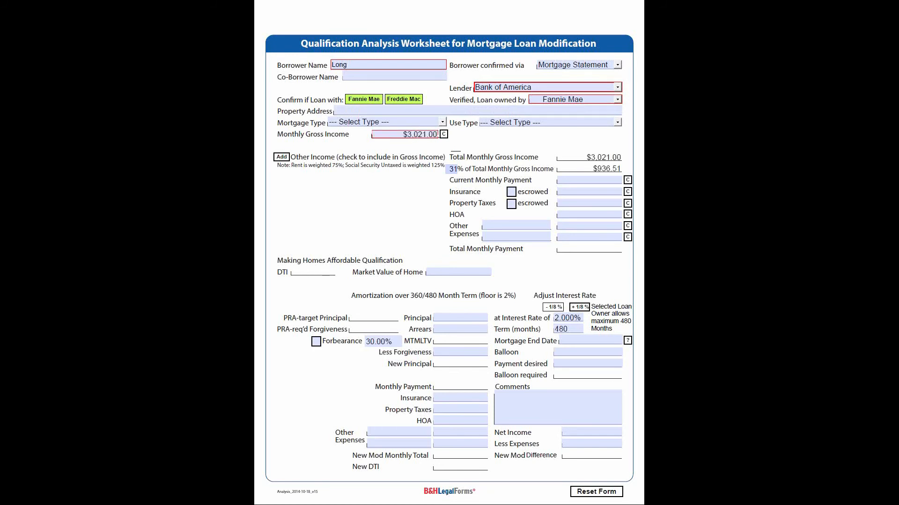
# - Add an other-income row, then fill in the co-borrower's name and identify the co-borrower as Spouse
pyautogui.click(282, 158)
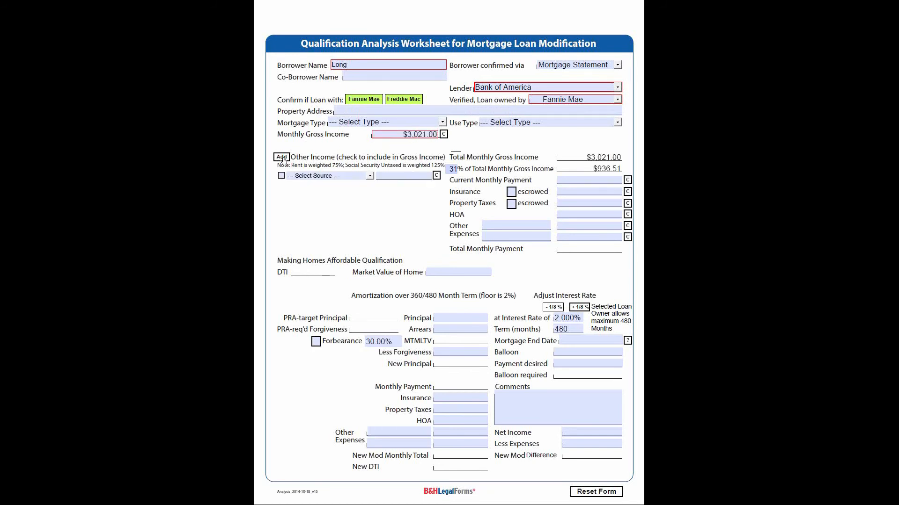
pyautogui.click(412, 77)
pyautogui.write('MR.')
pyautogui.press('Tab')
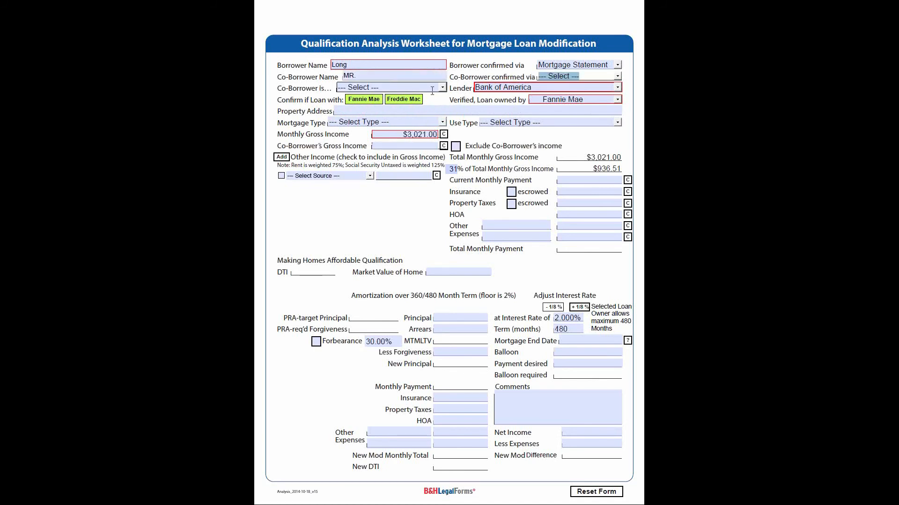
pyautogui.click(432, 89)
pyautogui.click(381, 120)
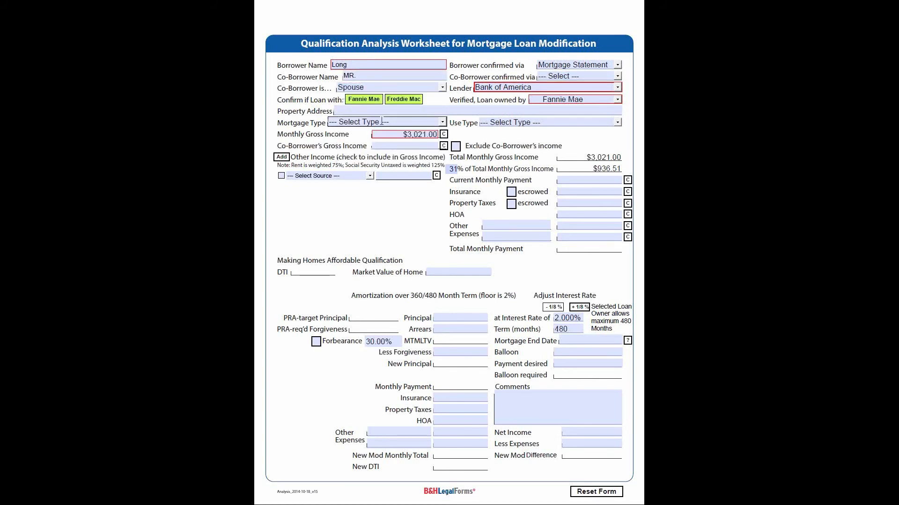
# - Enter Self Employment Income of $1,182.00 as other income and include it in the gross income
pyautogui.click(369, 176)
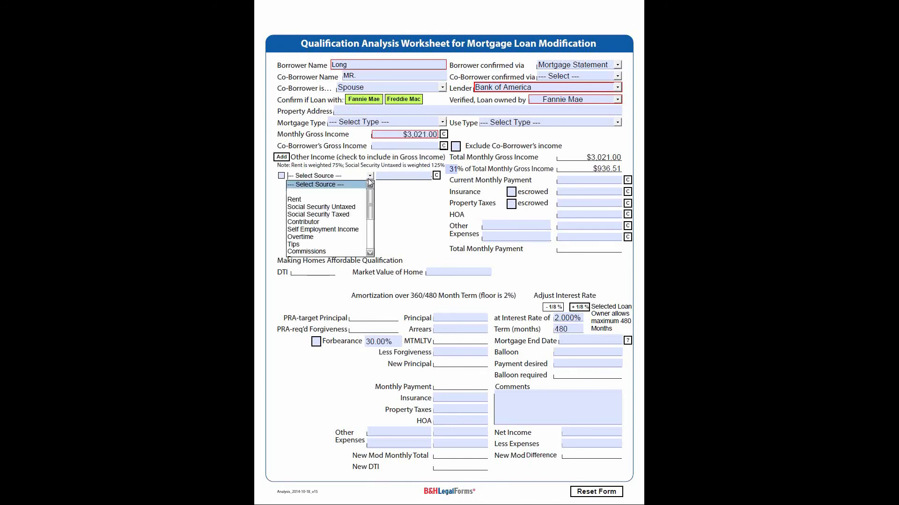
pyautogui.click(327, 230)
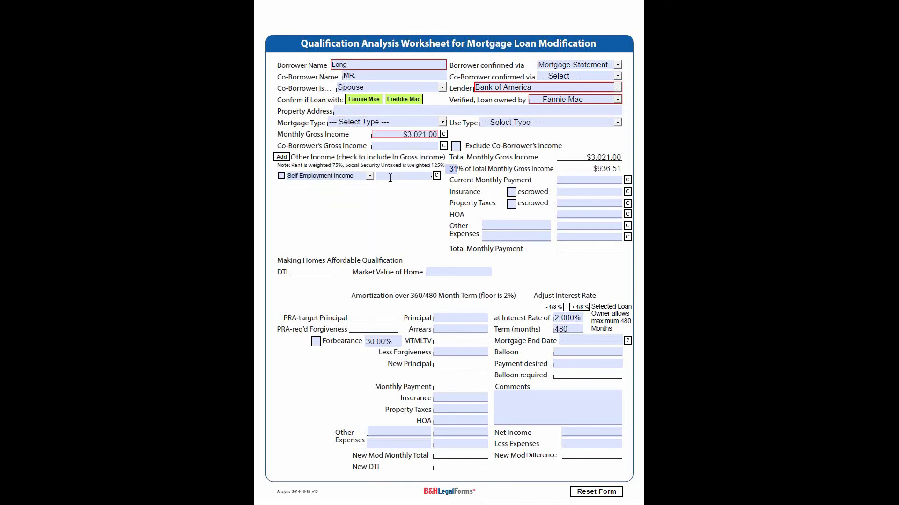
pyautogui.click(386, 175)
pyautogui.write('1,1')
pyautogui.write('82')
pyautogui.press('Tab')
pyautogui.click(281, 175)
# - Fill in the current monthly payment as $1,837.66, insurance as $205.00 and property taxes as $222.65
pyautogui.click(609, 181)
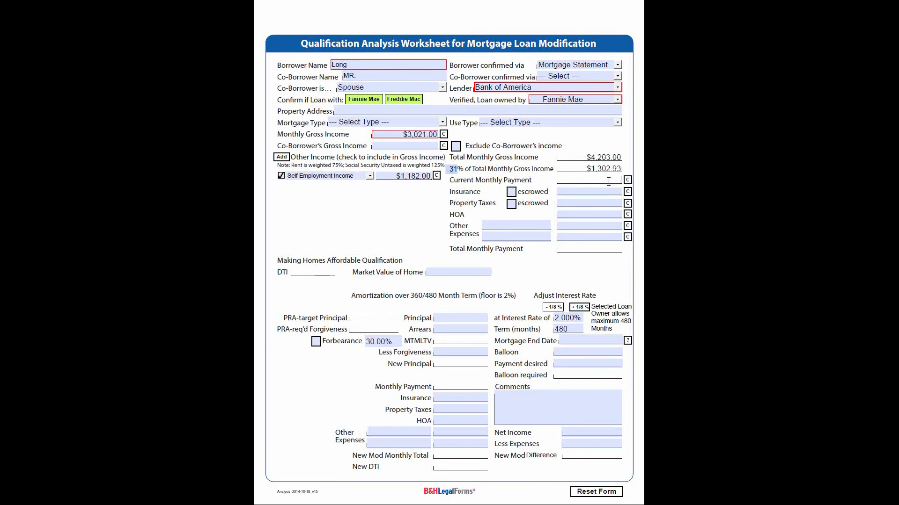
pyautogui.click(511, 225)
pyautogui.write('837.66')
pyautogui.press('Tab')
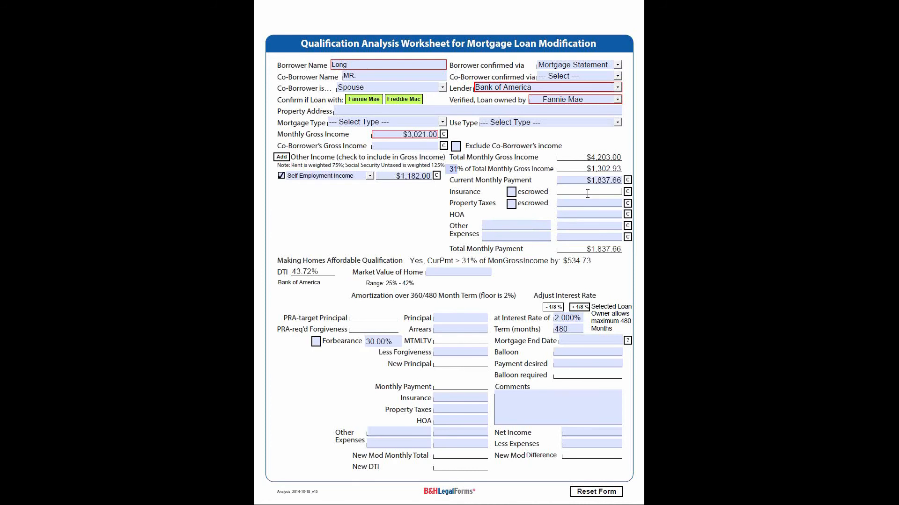
pyautogui.click(589, 200)
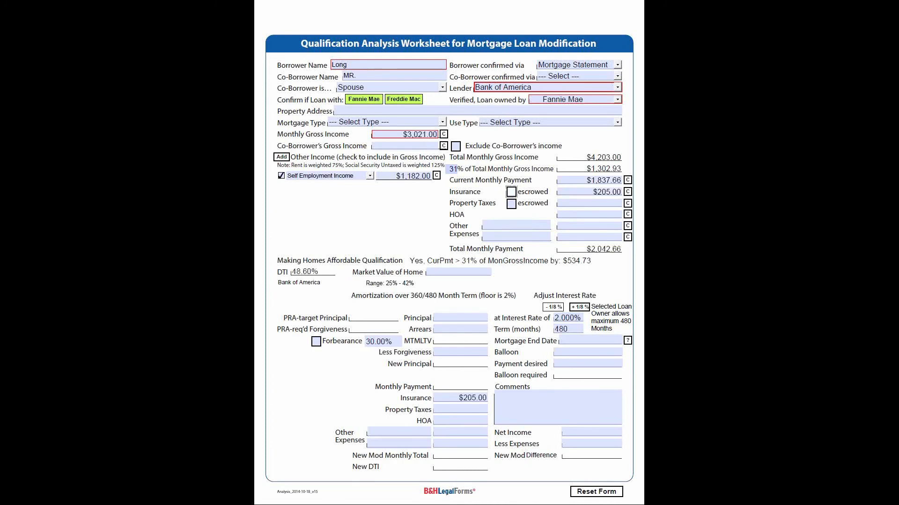
pyautogui.write('222.65')
pyautogui.press('Tab')
pyautogui.press('Tab')
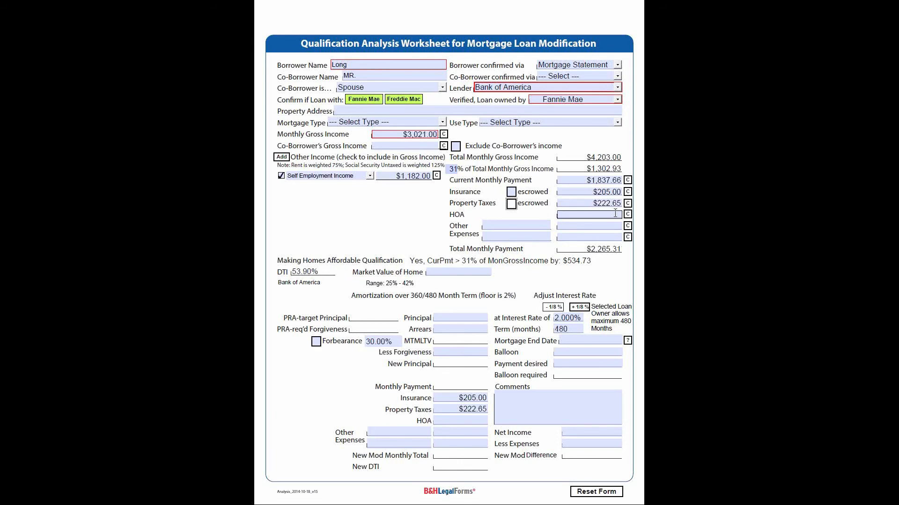
# - Enter HOA dues of $22.16 and an other expense named "escrow shortage" of $388.00
pyautogui.write('22.16')
pyautogui.press('Tab')
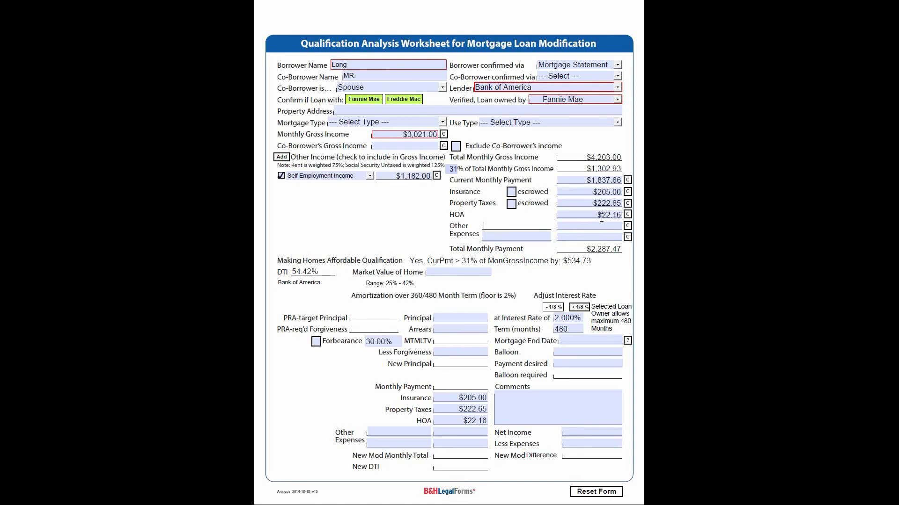
pyautogui.write('escrow shortage')
pyautogui.press('Tab')
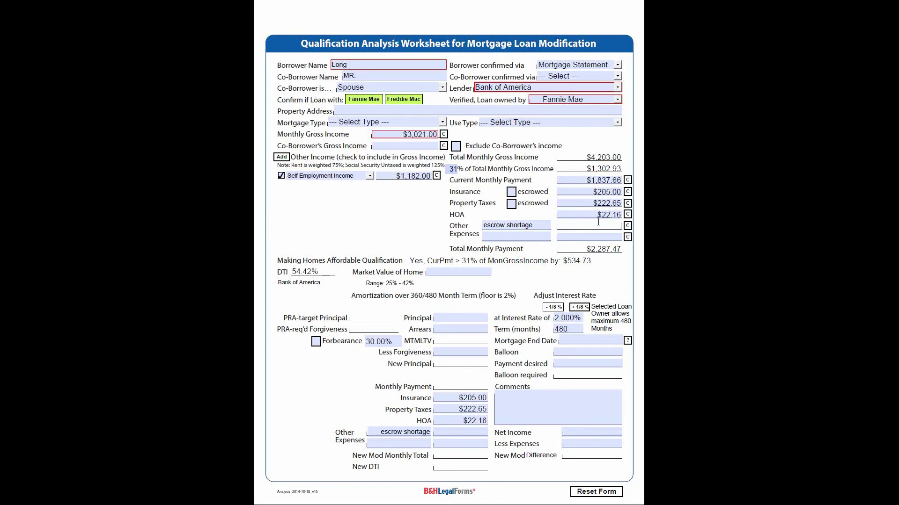
pyautogui.write('388')
pyautogui.press('Tab')
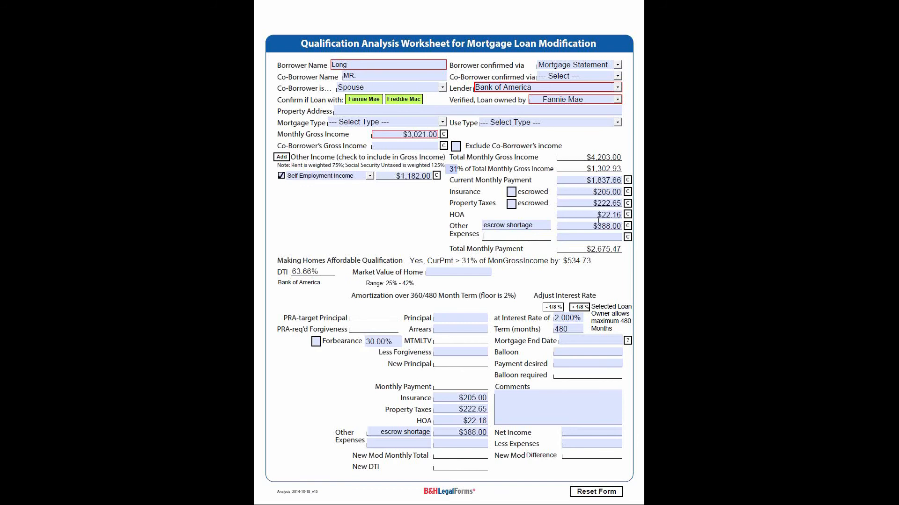
# - Fill in the loan principal as $351,688.00 in the amortization section
pyautogui.click(599, 230)
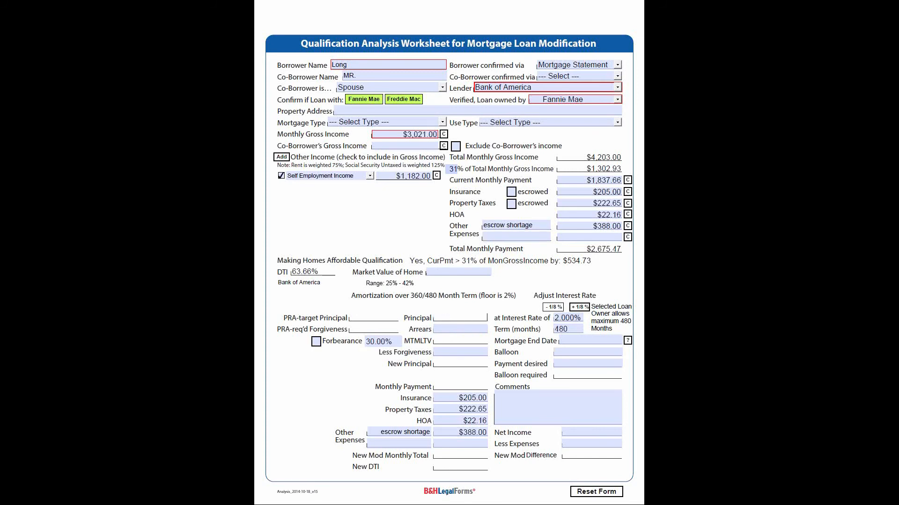
pyautogui.write('31')
pyautogui.write('1')
pyautogui.write('6')
pyautogui.write('88.00')
pyautogui.press('Tab')
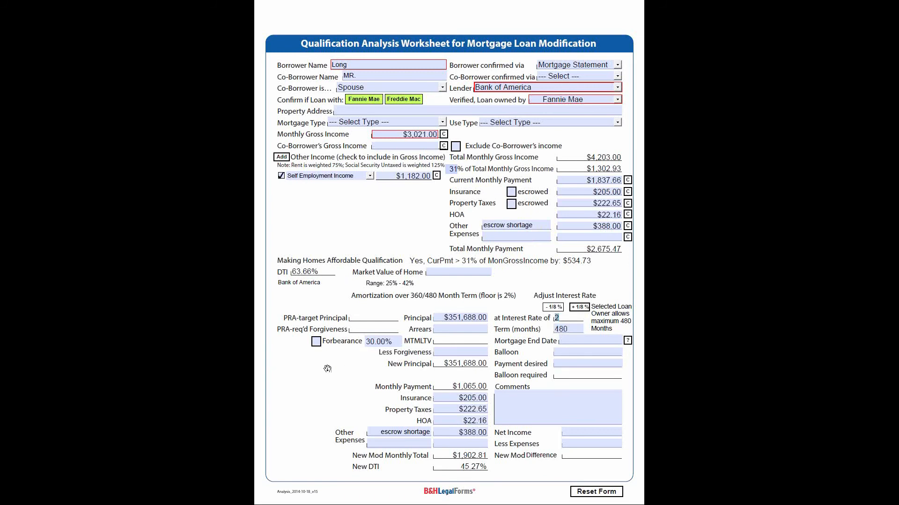
# - Turn on the forbearance calculation and set the modified payment's escrow shortage to $77.60
pyautogui.click(316, 342)
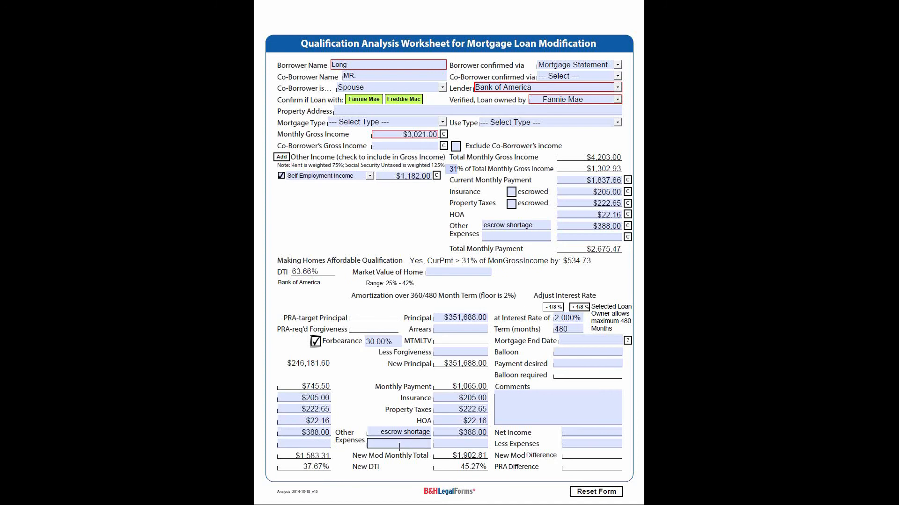
pyautogui.click(450, 441)
pyautogui.click(487, 442)
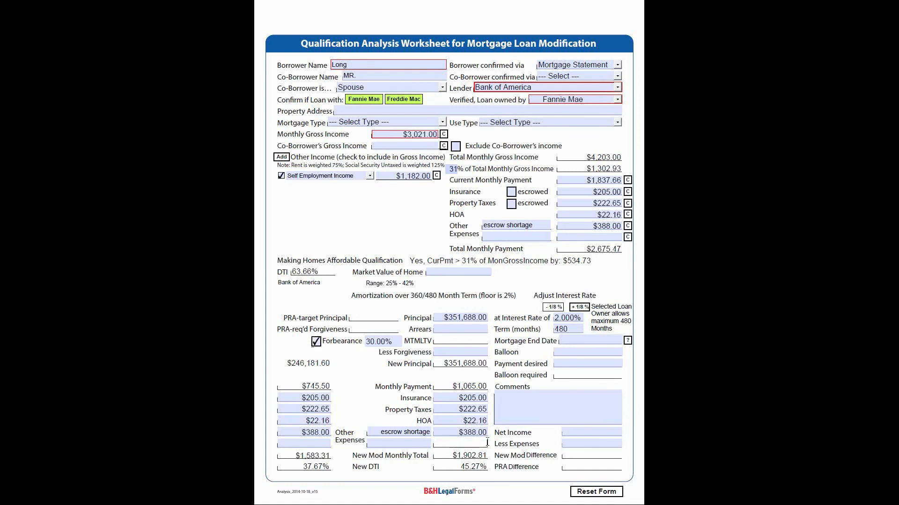
pyautogui.doubleClick(471, 431)
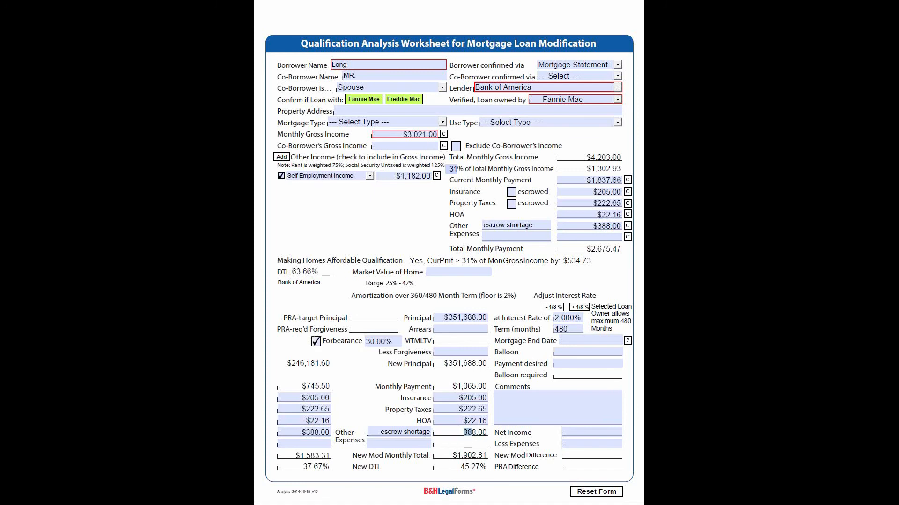
pyautogui.press('BackSpace')
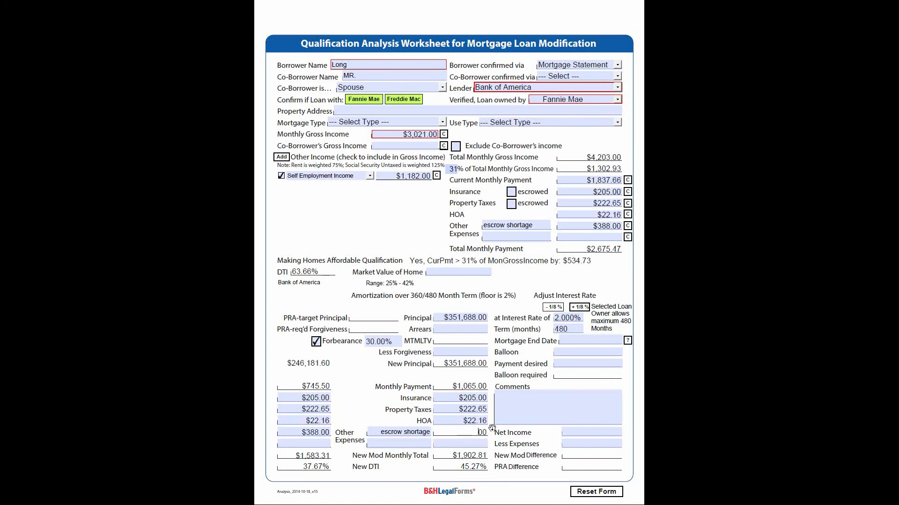
pyautogui.write('77.6')
pyautogui.press('Tab')
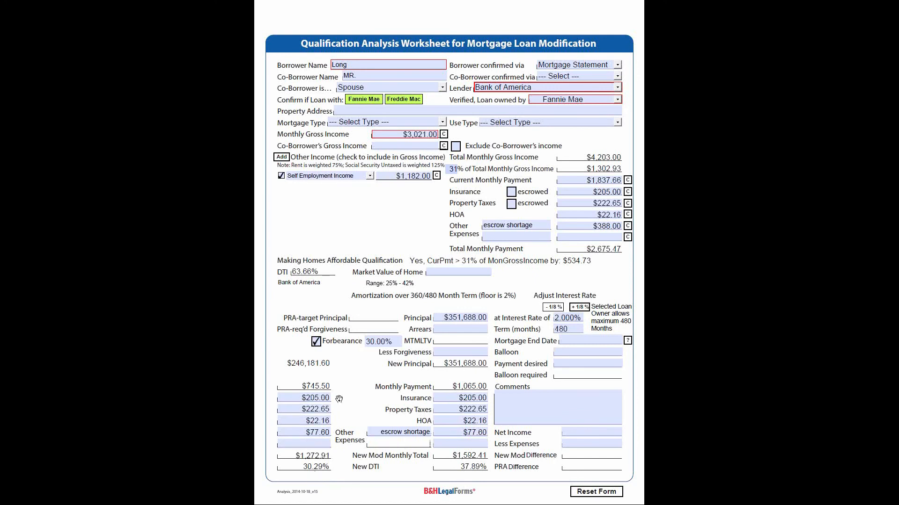
# - Raise the modification's interest rate in 1/8% increments to 2.250%
pyautogui.click(377, 342)
pyautogui.click(579, 307)
pyautogui.click(579, 307)
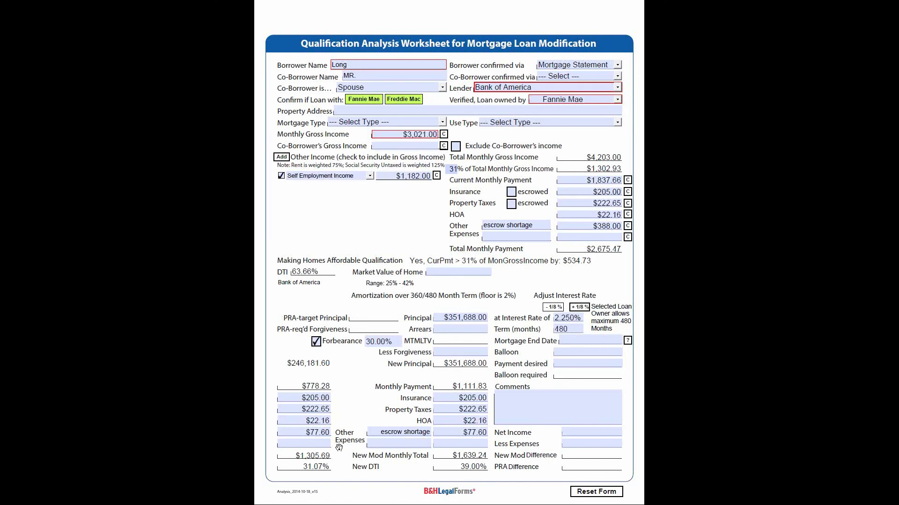
pyautogui.click(406, 442)
pyautogui.click(417, 432)
pyautogui.click(458, 432)
# - Change the monthly gross income to $10,000.00 and enter $3,000.00 as the co-borrower's gross income
pyautogui.click(414, 134)
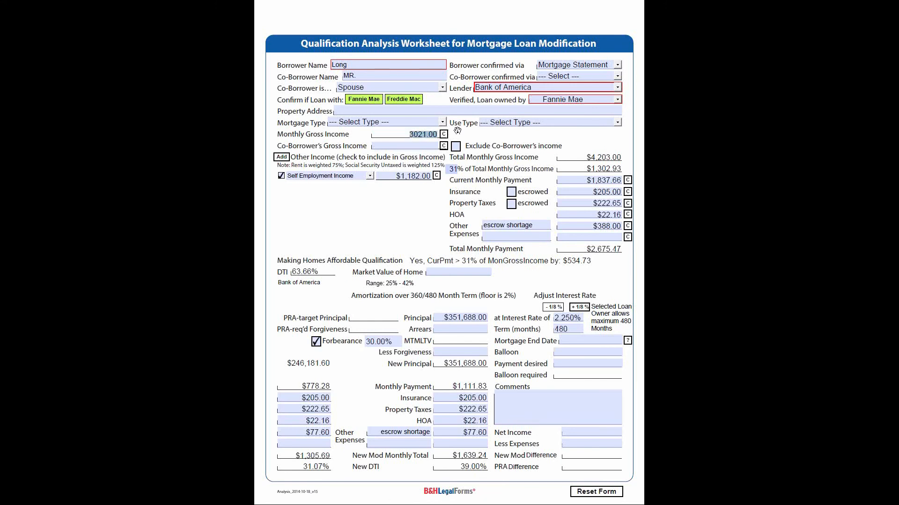
pyautogui.write('10000')
pyautogui.press('Tab')
pyautogui.write('3000')
pyautogui.press('Tab')
# - Set the current monthly payment to $1,800.00 and the amortization interest rate to 4.000%
pyautogui.click(583, 179)
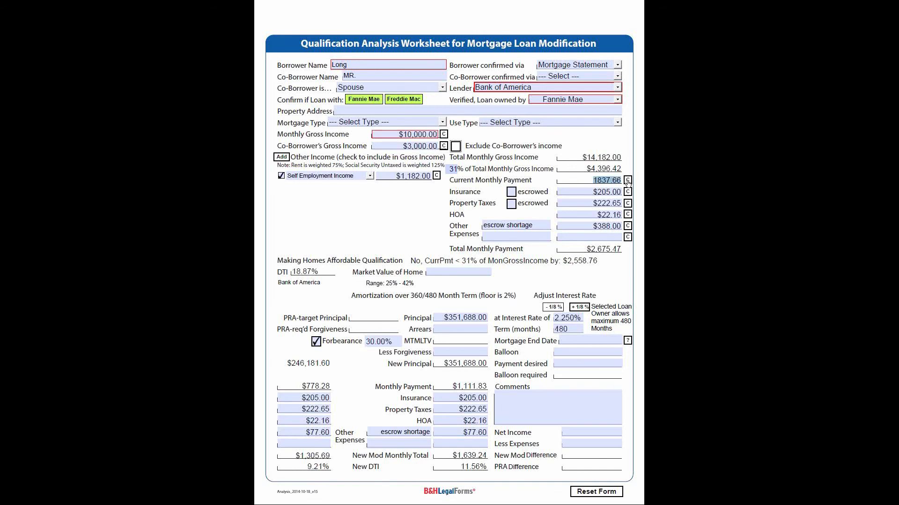
pyautogui.write('1800')
pyautogui.press('Tab')
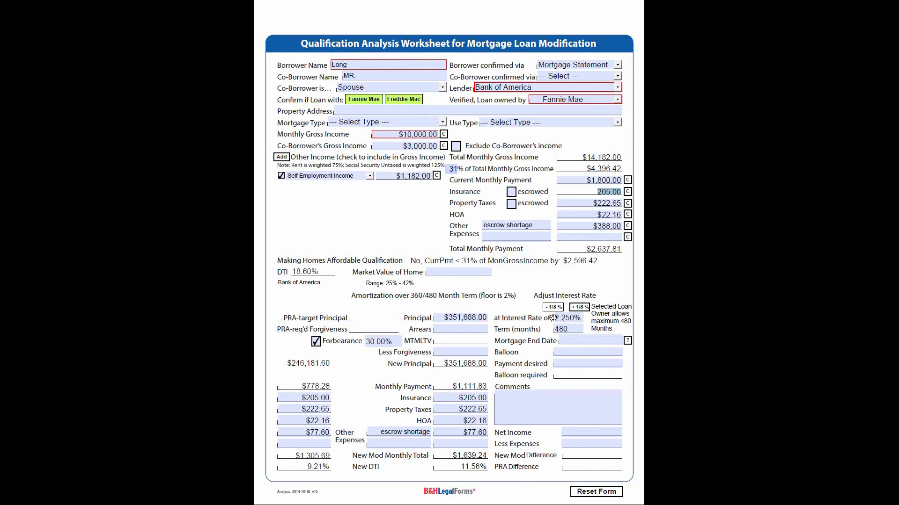
pyautogui.click(580, 318)
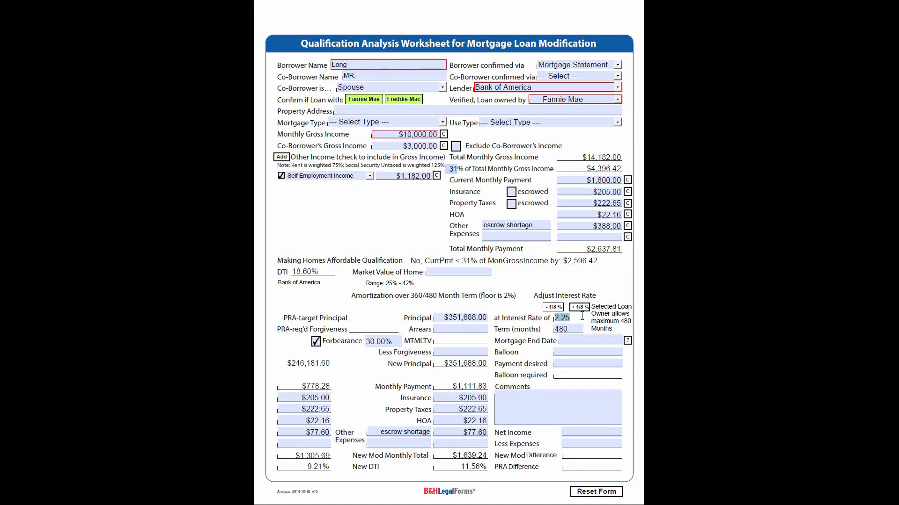
pyautogui.write('4.0')
pyautogui.press('Tab')
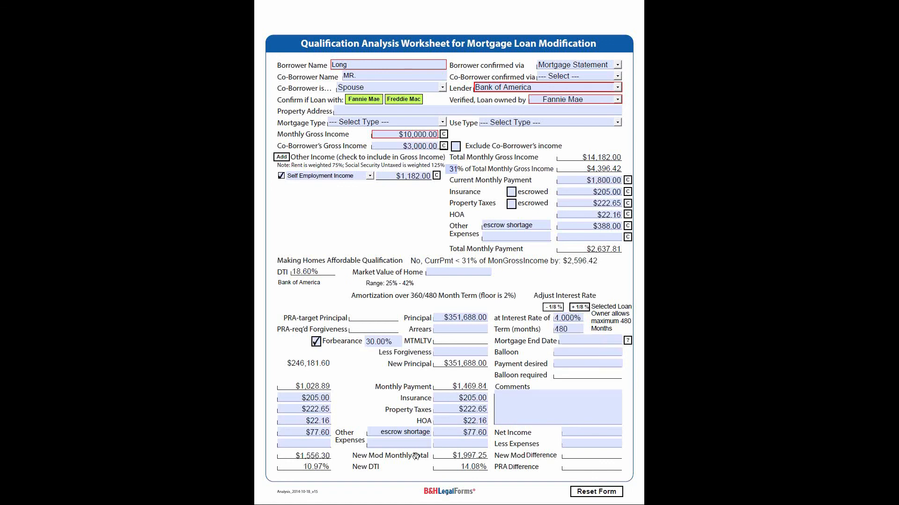
# - Fill in a net income of $9,000.00 and expenses of $7,000.00 for the surplus calculation
pyautogui.click(600, 429)
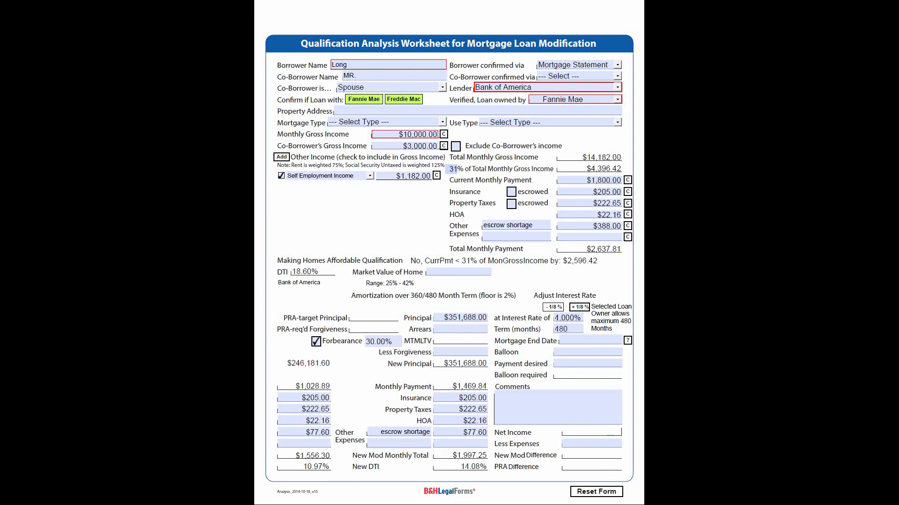
pyautogui.write('9000')
pyautogui.press('Tab')
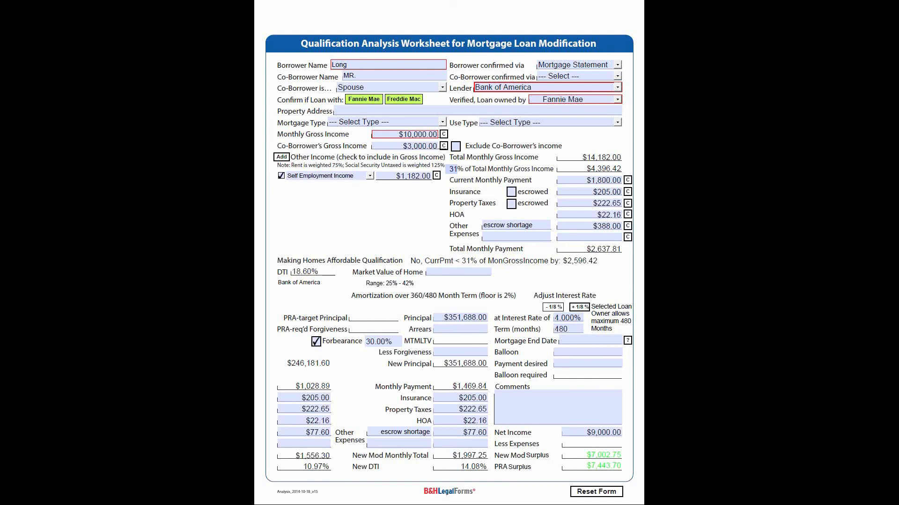
pyautogui.press('Tab')
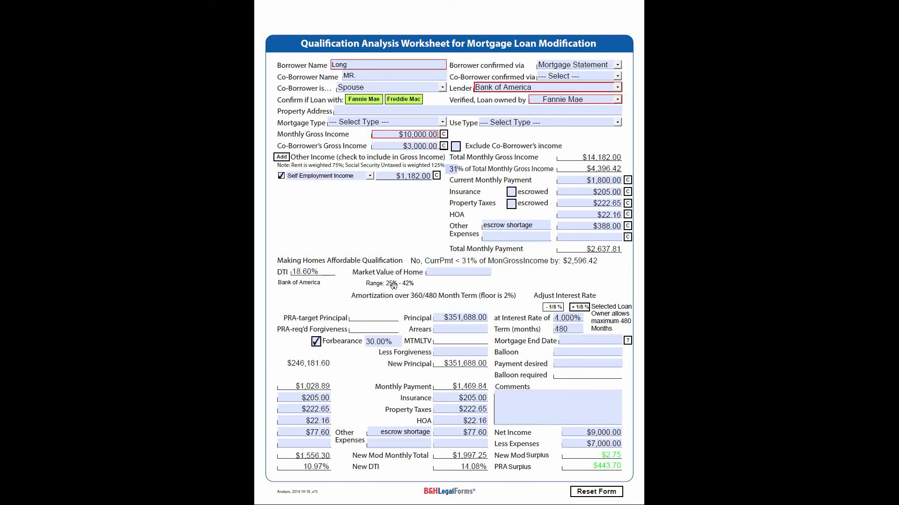
# - Change the worksheet's lender to Citi
pyautogui.click(617, 91)
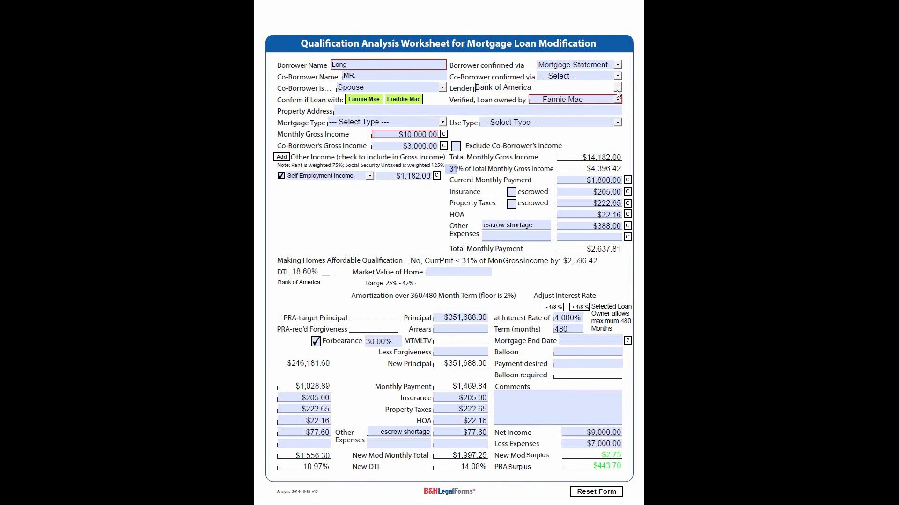
pyautogui.click(617, 87)
pyautogui.click(617, 161)
pyautogui.click(618, 160)
pyautogui.click(618, 161)
pyautogui.click(618, 160)
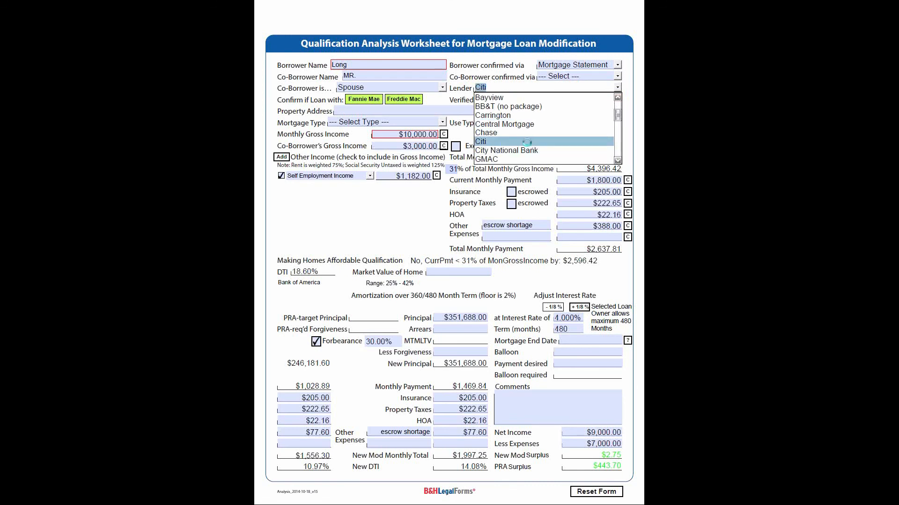
pyautogui.click(527, 142)
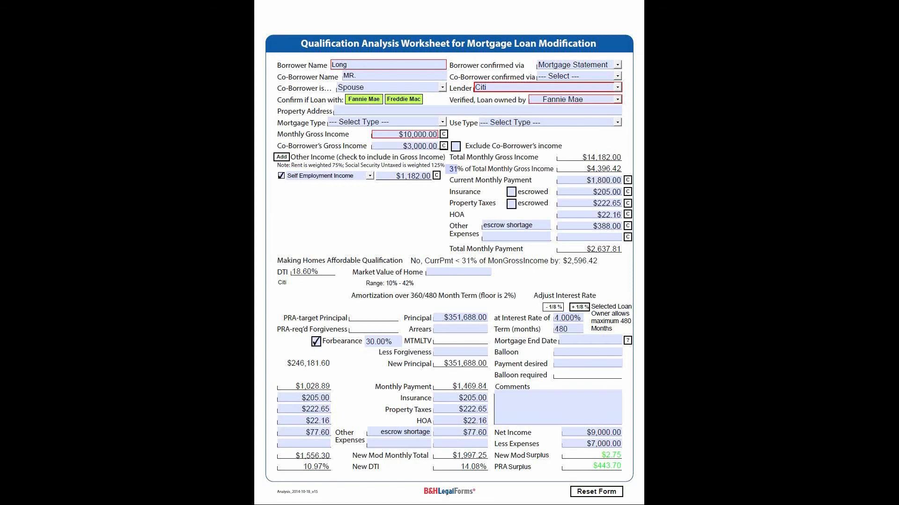
# - Leave the full-screen worksheet and switch to the B&H Legal Forms order page in Firefox to view the order form
pyautogui.press('Escape')
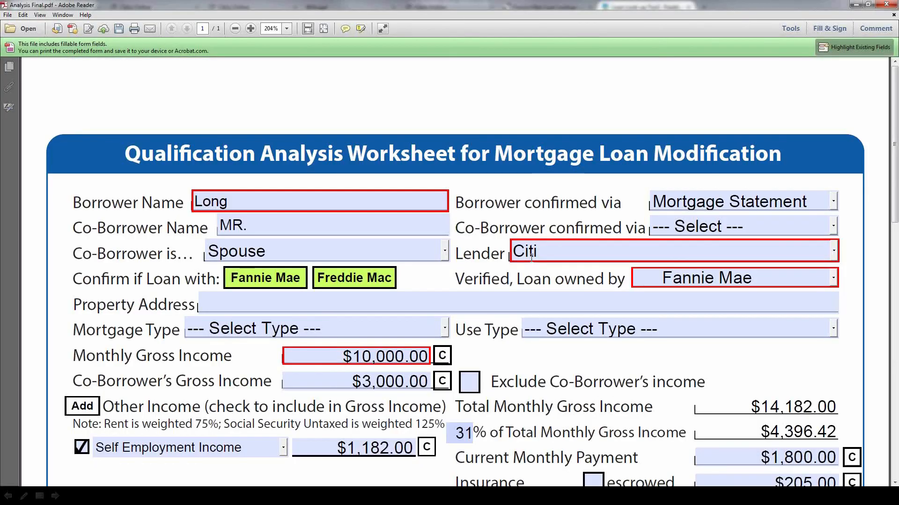
pyautogui.click(856, 4)
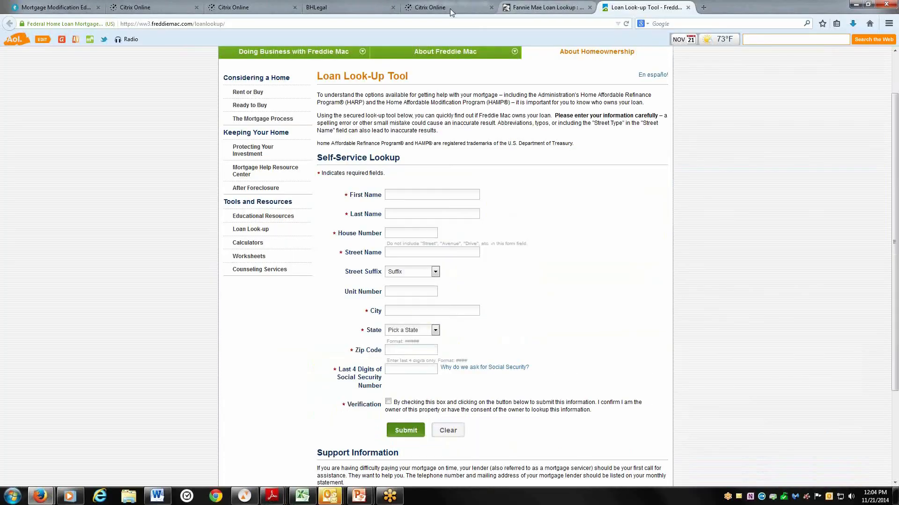
pyautogui.click(340, 10)
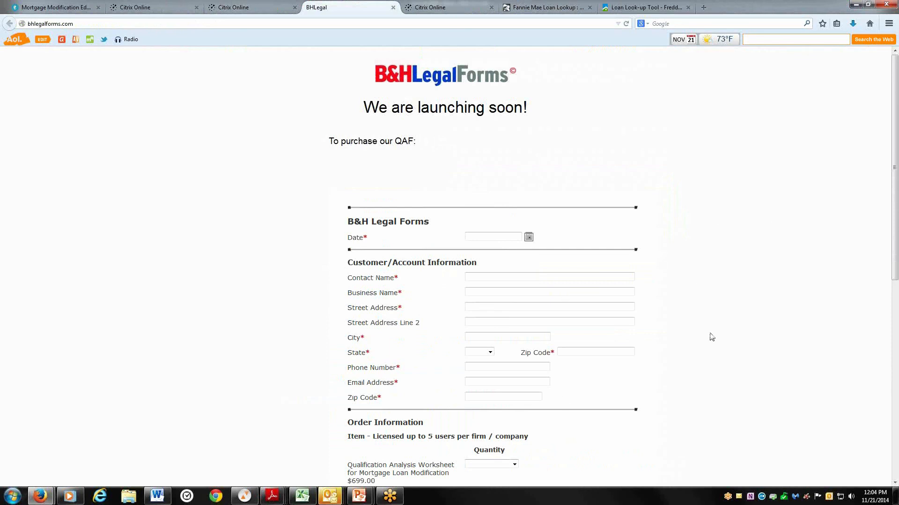
pyautogui.scroll(-1, 711, 337)
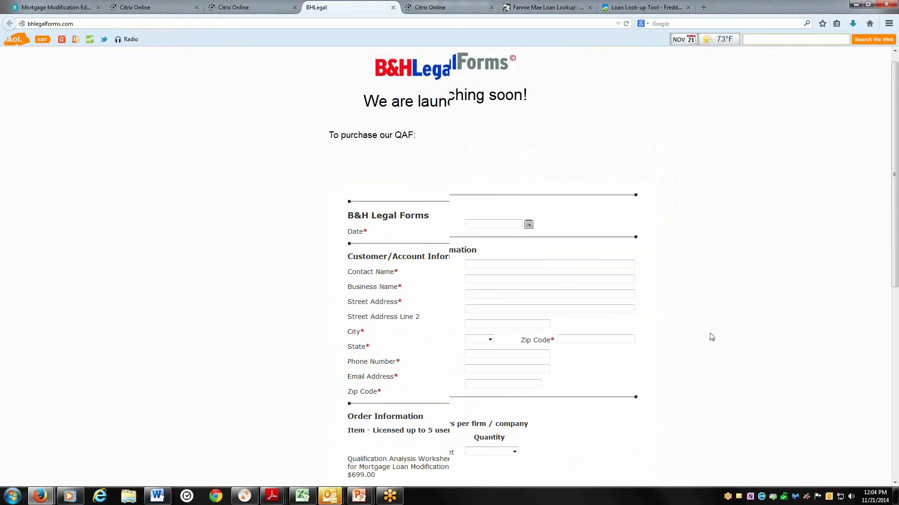